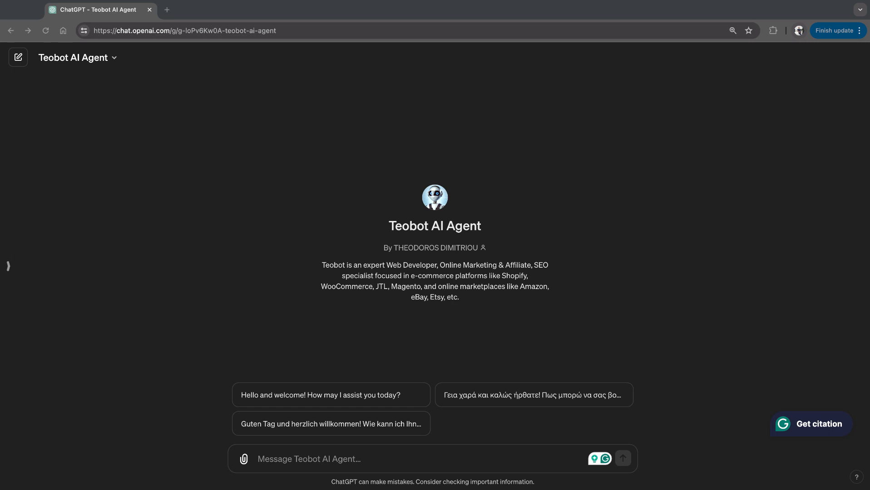
- Write the prompt 'φτιαξε μου ενα business plan για μια καινουγια εταιρεία πληροφορικής στην Αθήνα' in the chat
click(471, 455)
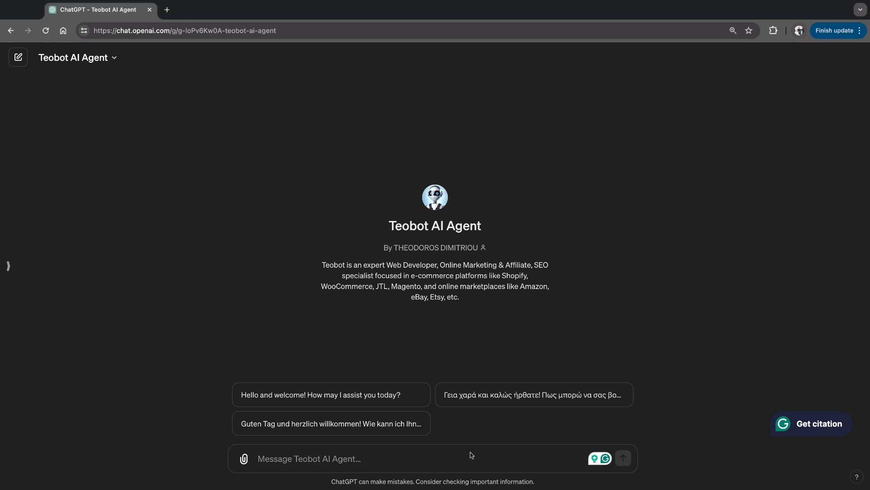
click(428, 457)
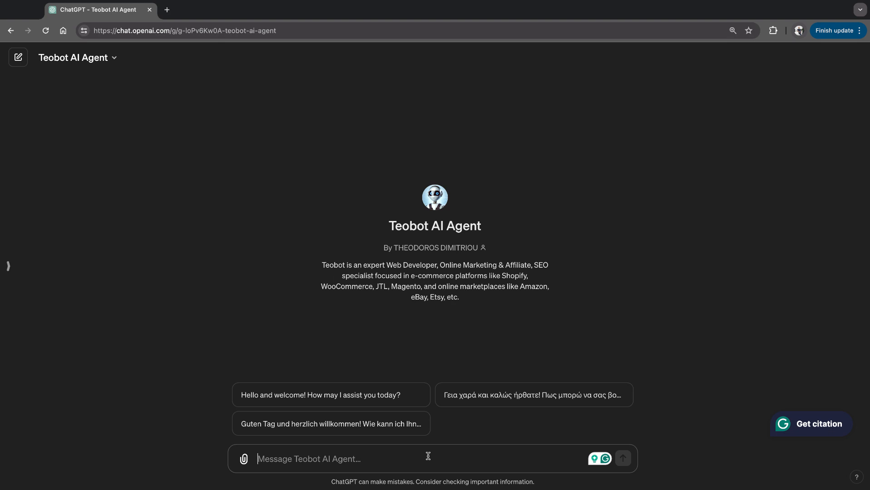
text(φ)
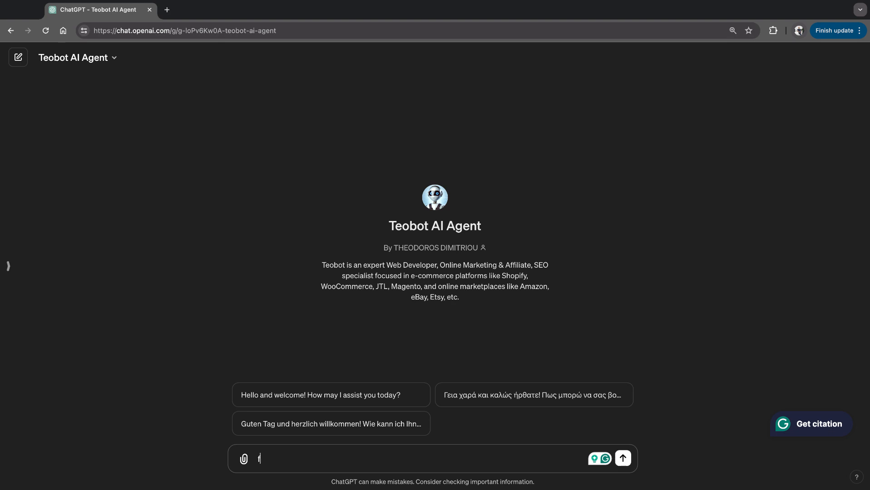
key(BackSpace)
text(φτιαξε μου ενα)
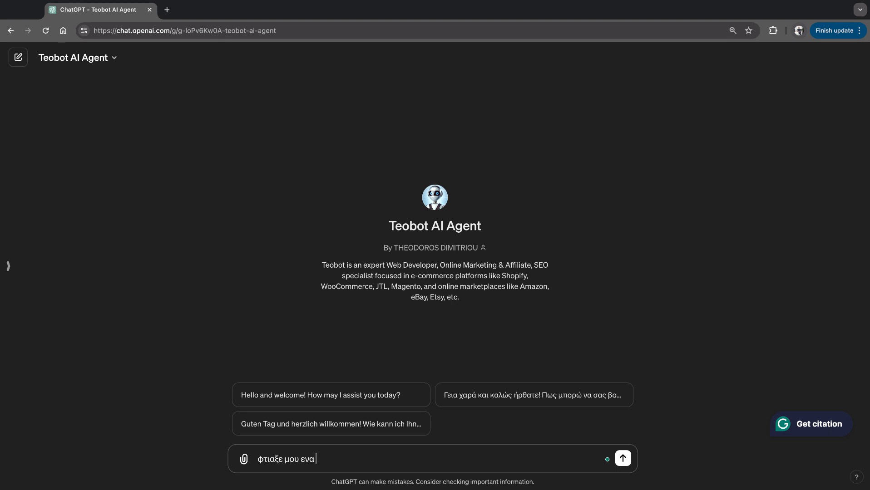
text( business plan για μια και)
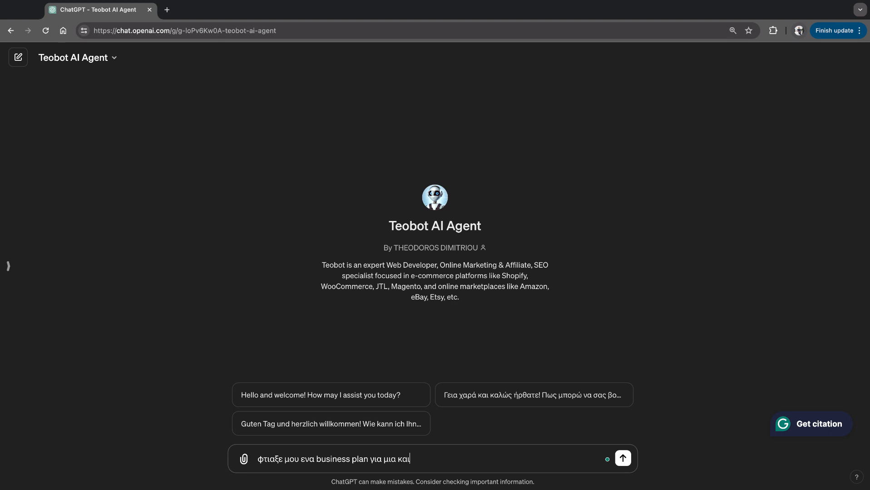
text(νουγια εταιρε΄ία πληροφορικ)
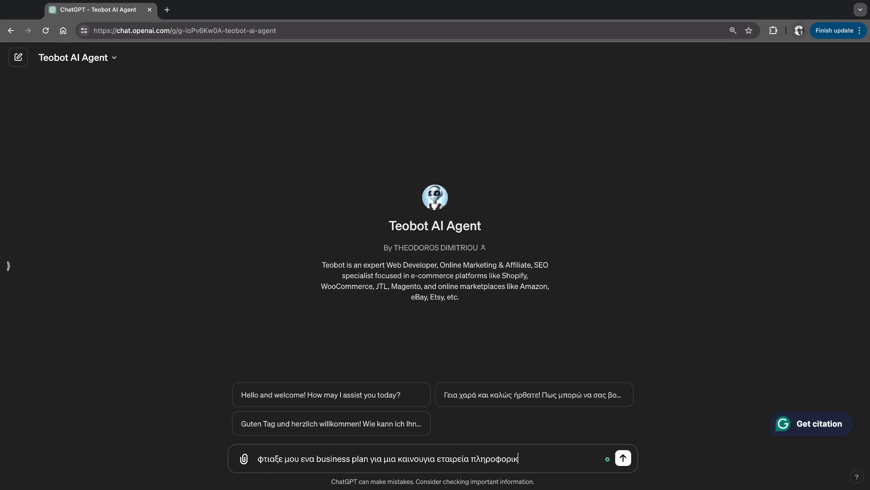
text(ής στην )
text(Αθήνα )
- Complete the prompt with 'που παρέχει υπηρεσίες web development and online marketing' and send it
text(poz)
key(BackSpace)
key(BackSpace)
key(BackSpace)
text(που παρ)
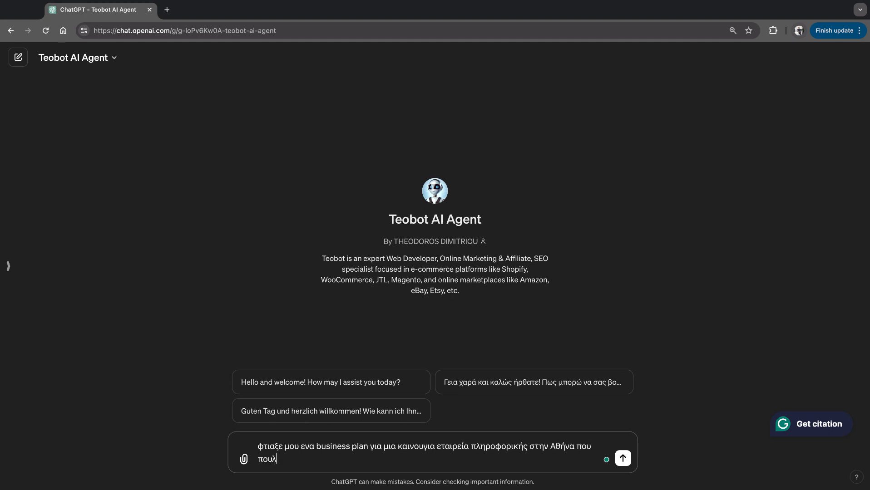
text(έχει υπηρεσίες web devel)
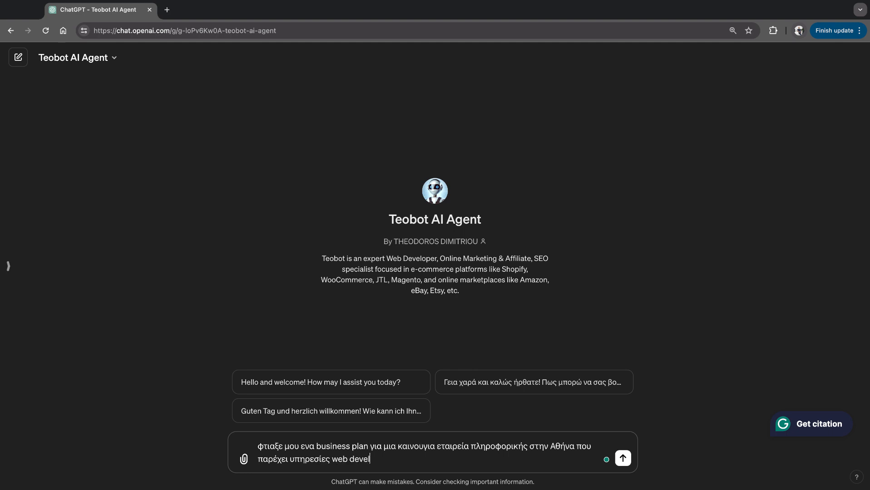
text(opment and online m)
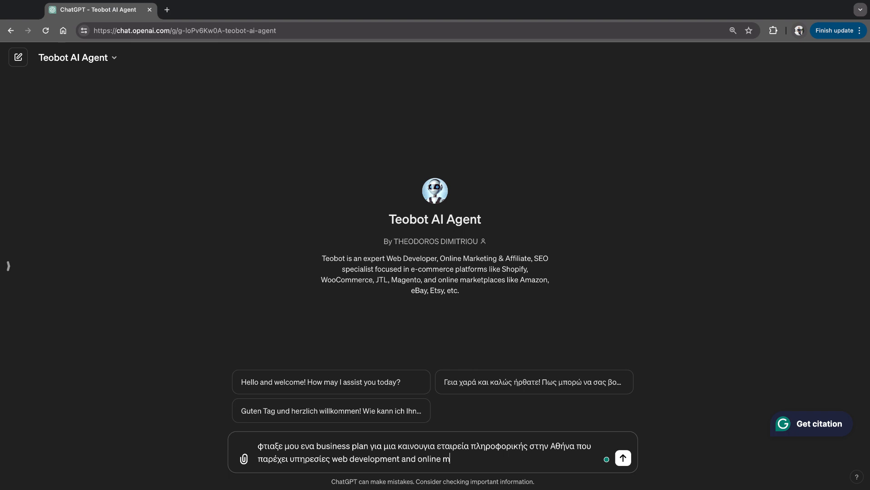
text(arketing)
key(Return)
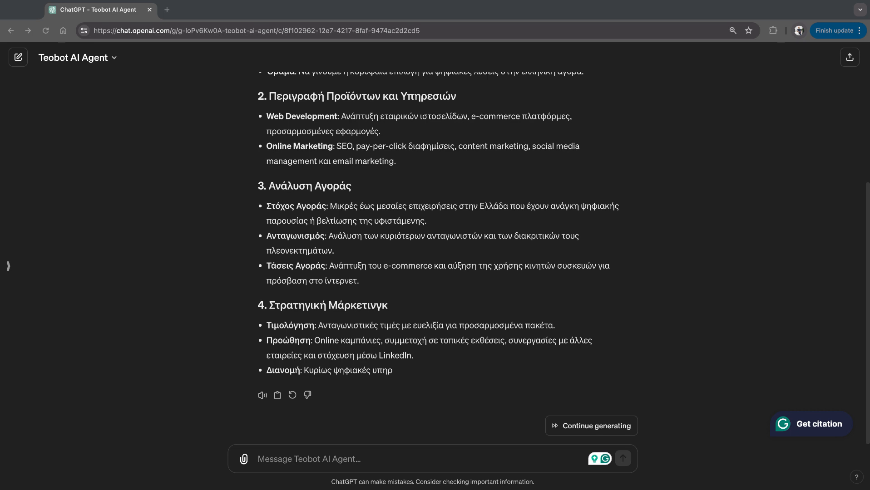
- Have the agent continue generating the cut-off business plan answer
click(585, 426)
click(586, 425)
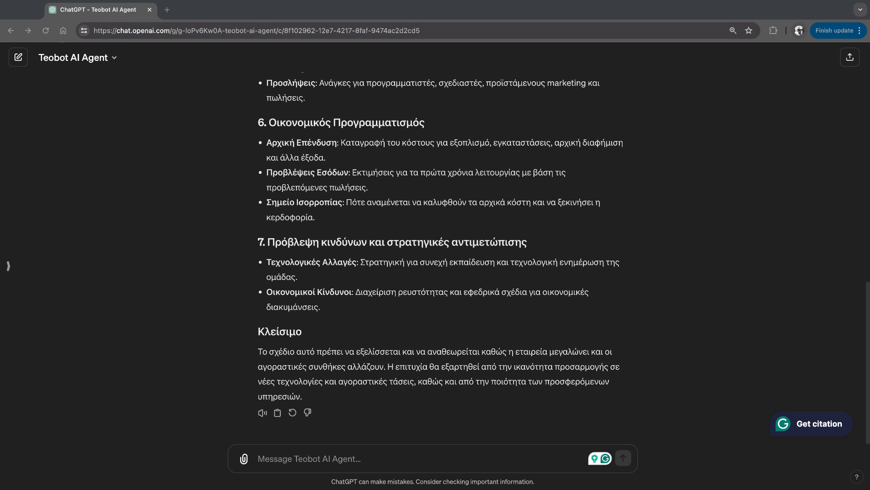
click(370, 459)
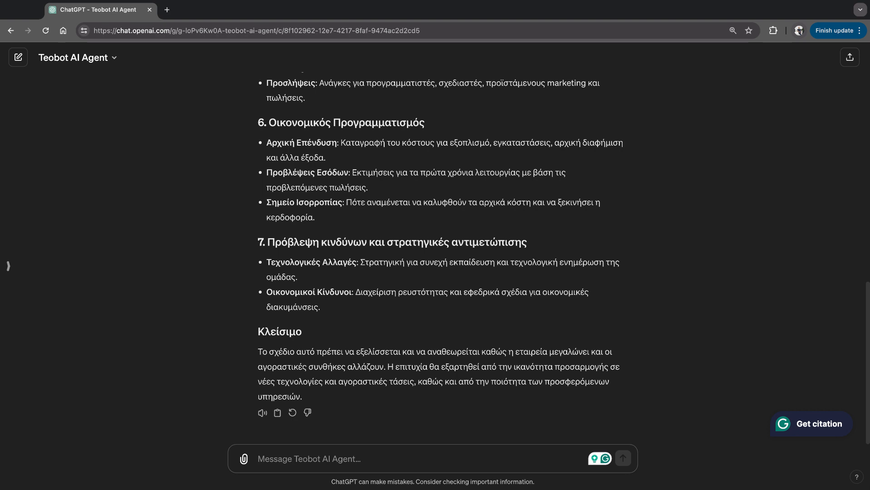
- Start a new chat and write the prompt 'φτιαξε μου μια growth strategy για ενα eshop που πουλάει ρούχα στην Θεσσαλονική'
click(18, 57)
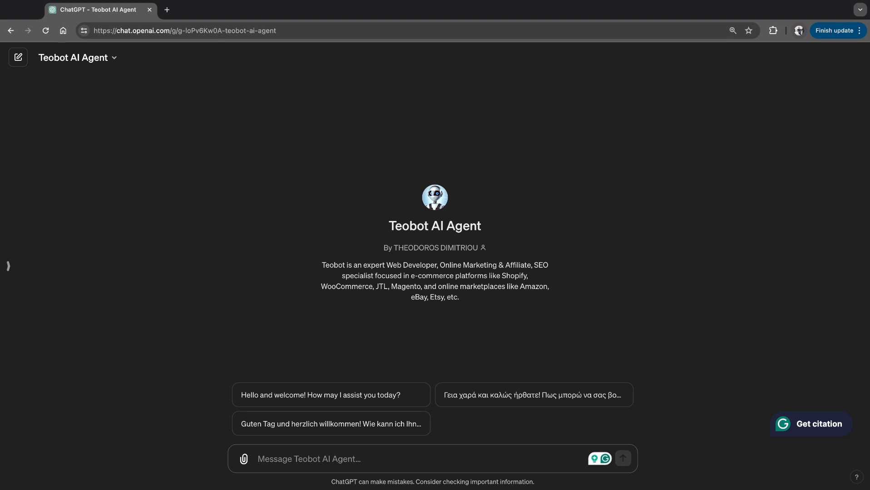
text(hi)
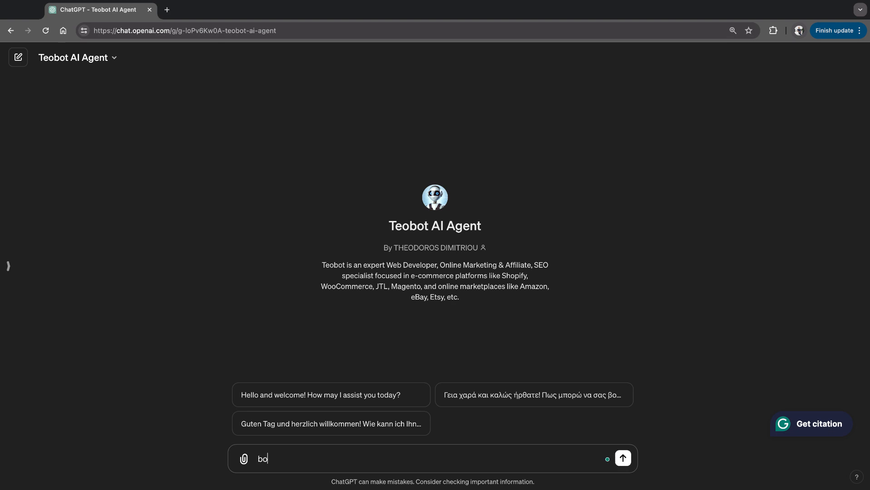
key(Return)
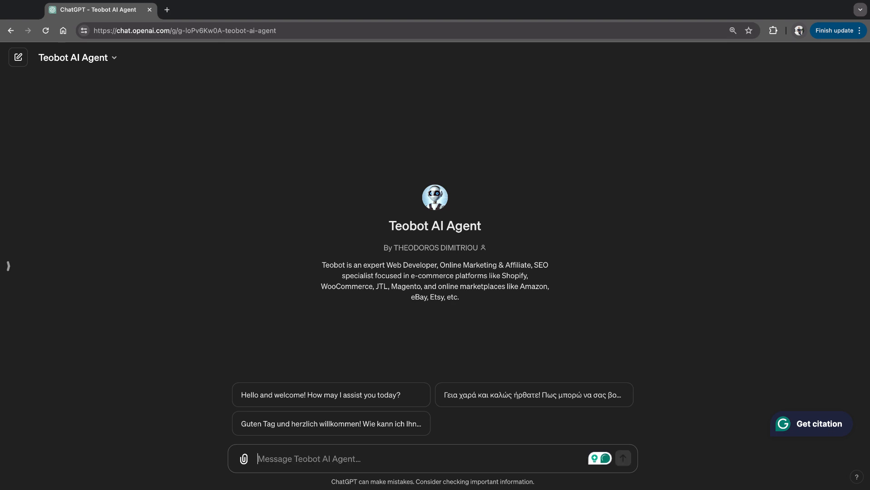
text(φτιαξε μου)
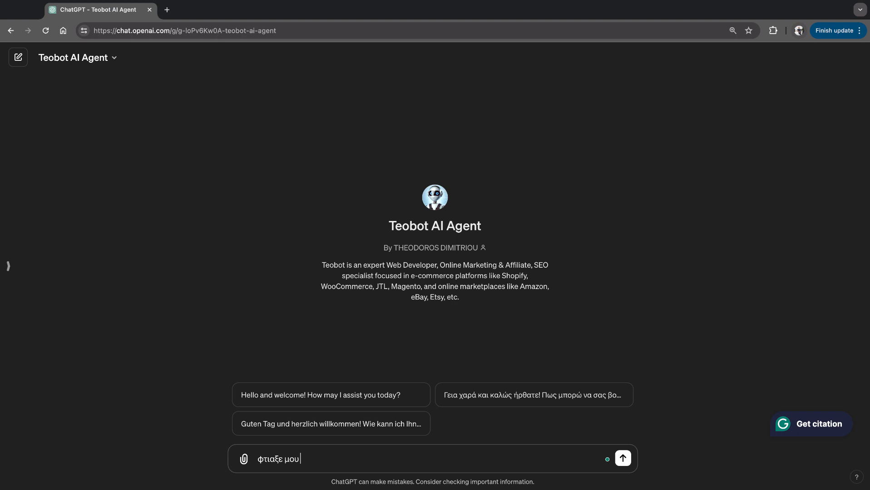
text( μια growth strategy)
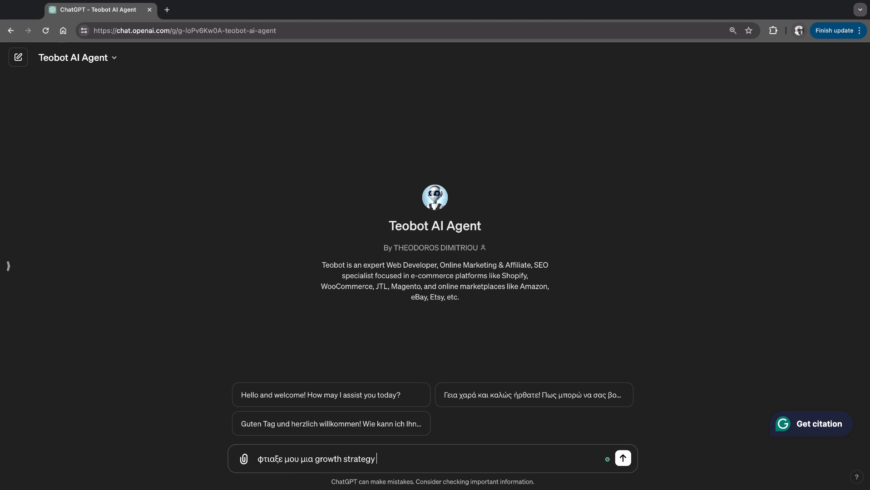
text( για ενα s)
text(shop που πουλάει )
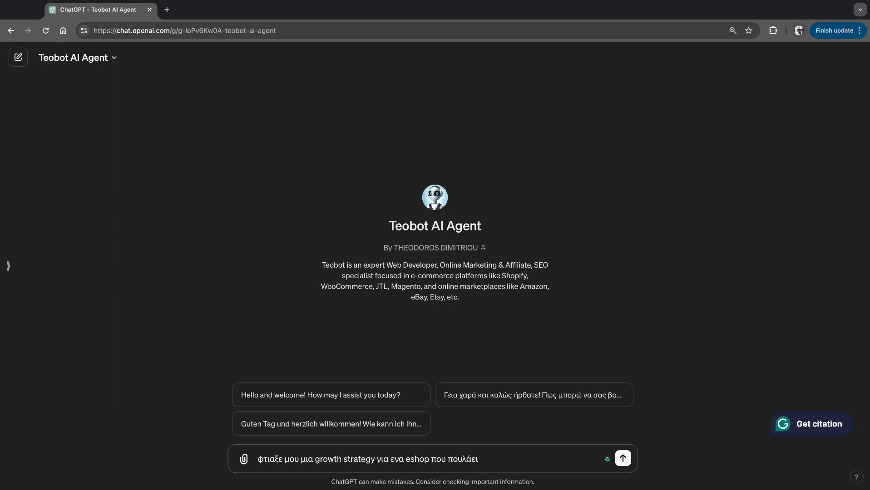
text(ρούχα στην Θεσσαλονική)
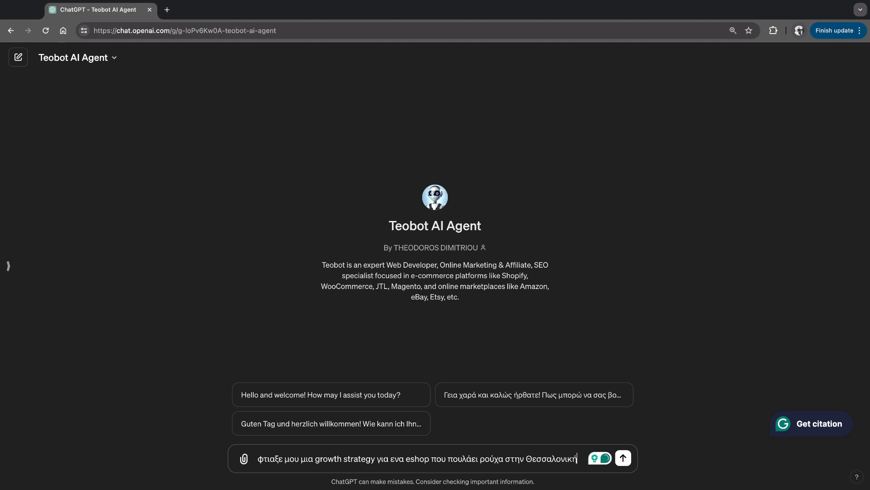
- Insert 'online και έχει κ φυσικό κατάστημα' before 'στην Θεσσαλονική' in the prompt and send it
text(online )
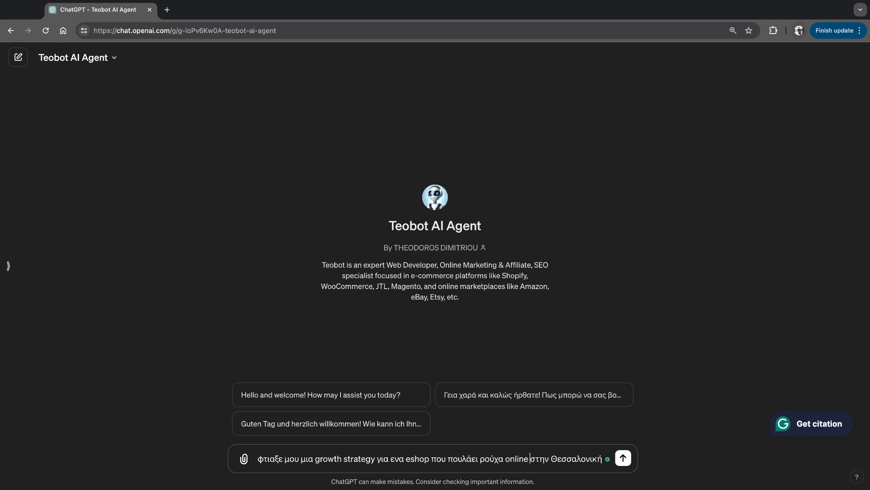
text(και έχει κ φυσ)
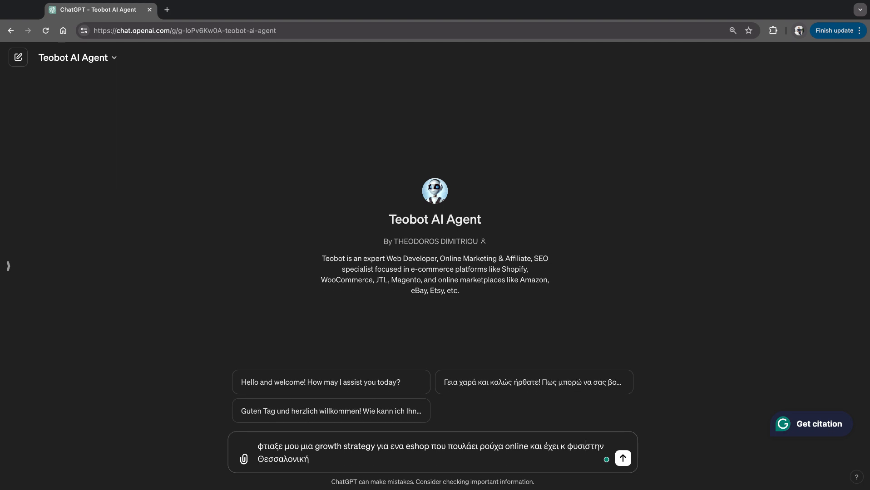
text(ικό κατάστημα)
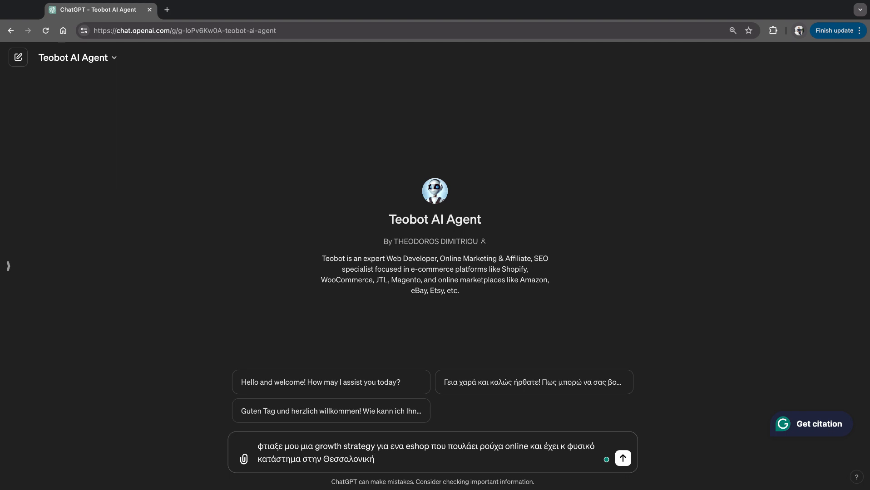
key(Return)
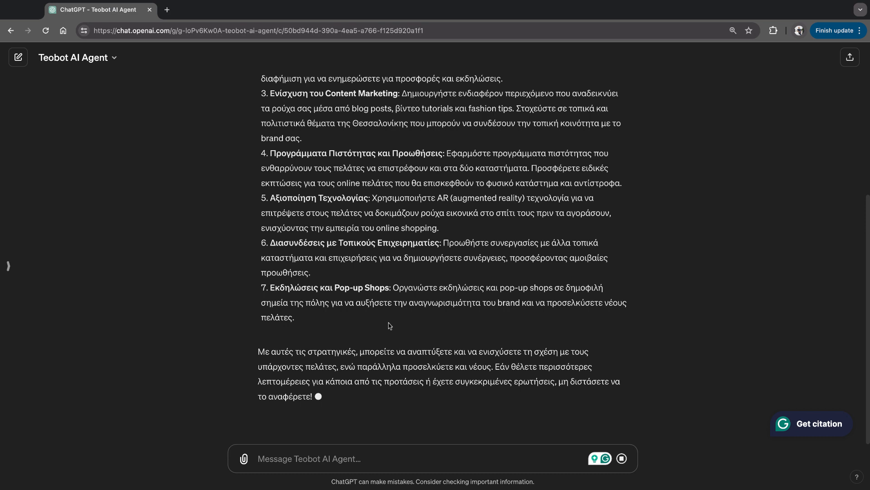
- Start a new chat and send 'βοηθησε με να φτιαξω ενα custom wordpress theme για το καινουργιο μου eshop που εμπορευεται κοσμήματα.'
click(18, 57)
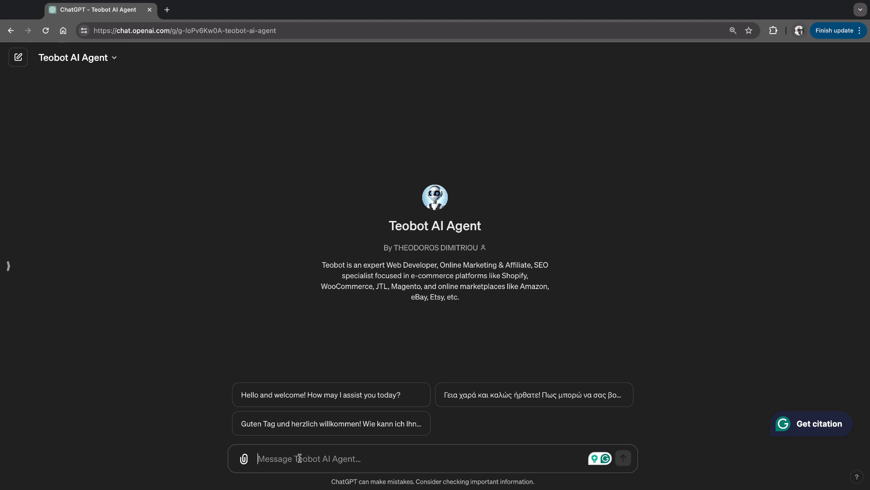
text(βοηθησε με να φτιαξω ενα)
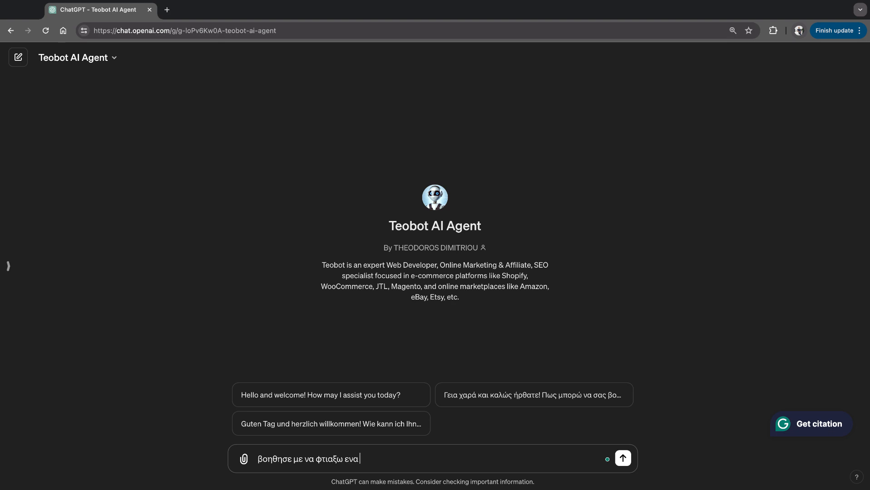
text(custom wordpress theme για το καινουργιο μου eshop πο)
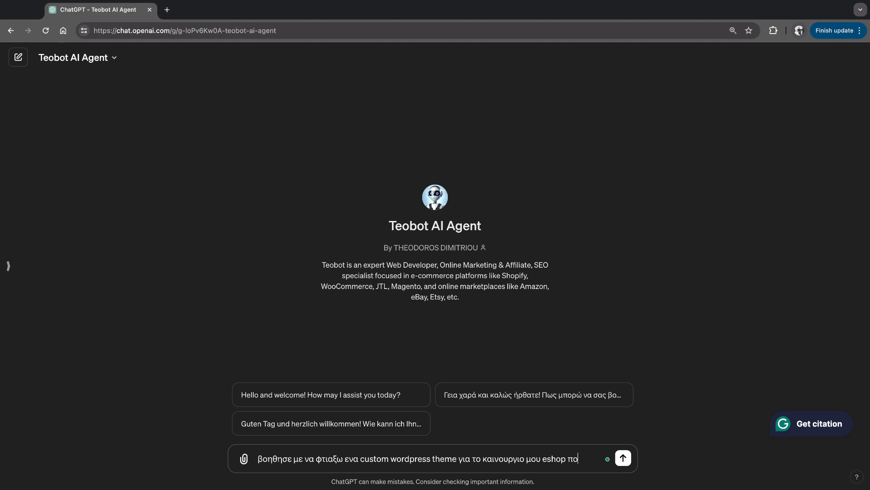
text(υ εμπορευεται)
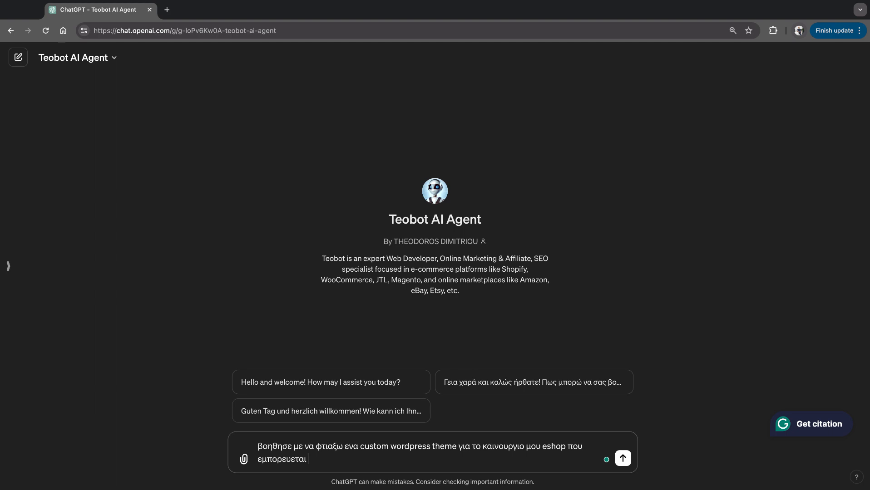
text(κοσμήματα.)
key(Return)
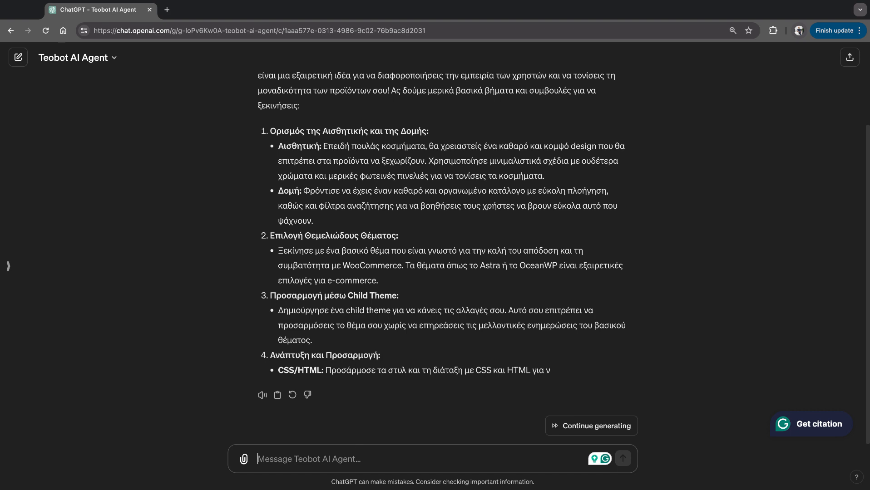
- Send the follow-up prompt 'create the files and folders structure for starting a new custom wordpress theme'
text(give)
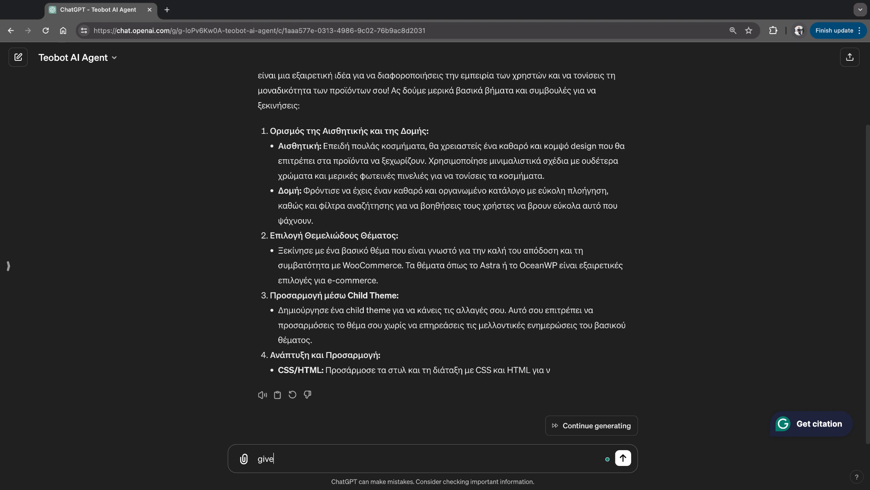
key(BackSpace)
key(BackSpace)
text(create the files and fol)
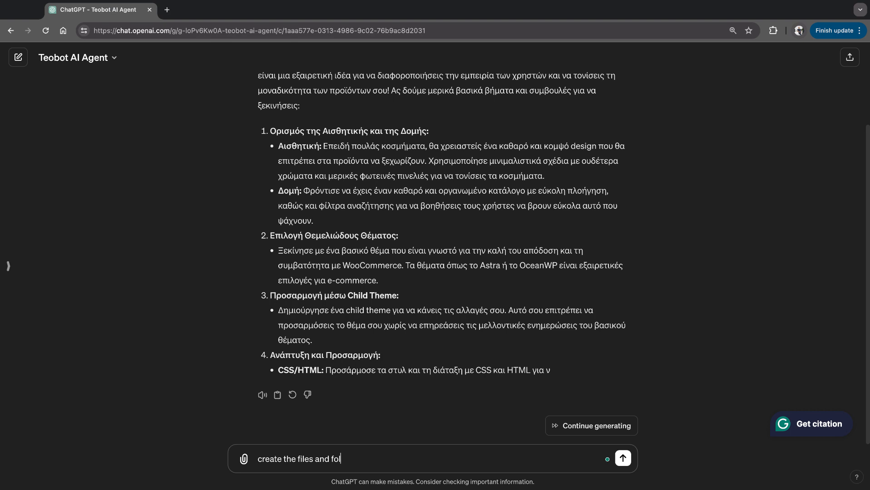
text(der)
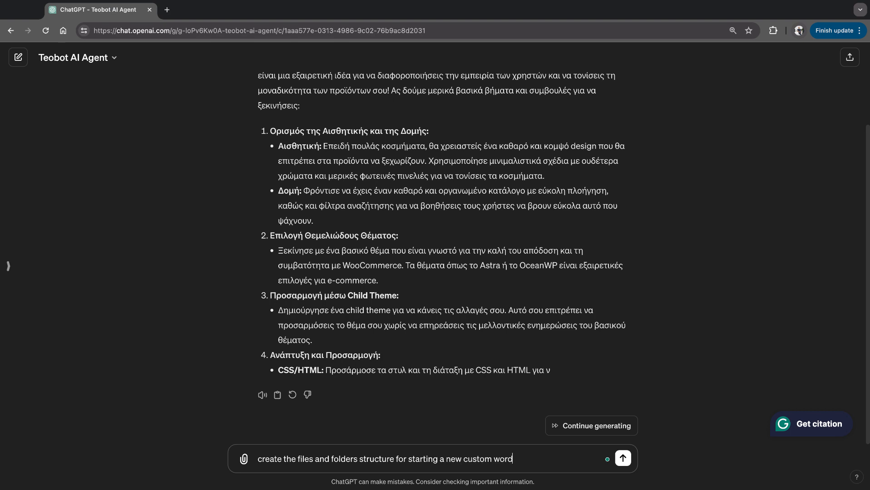
text(theme)
key(Return)
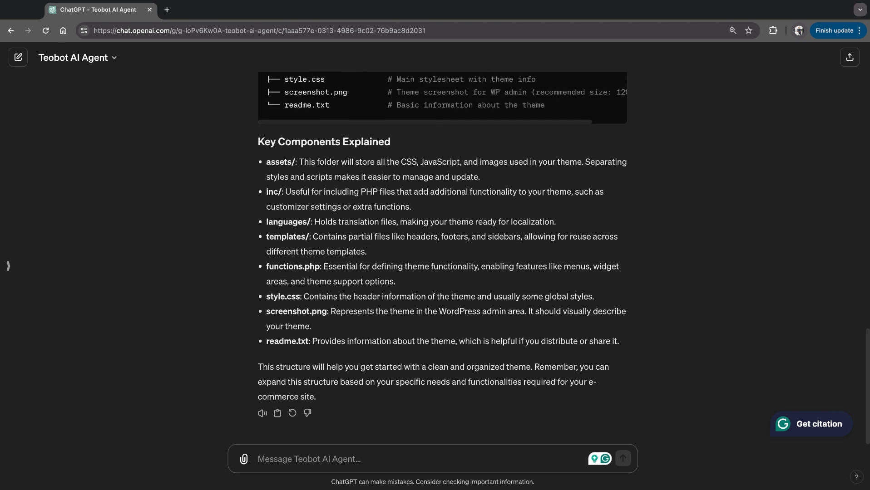
- Review the key components and the file and folder tree in the agent's answer about the theme structure
scroll(285, 321, up, 2)
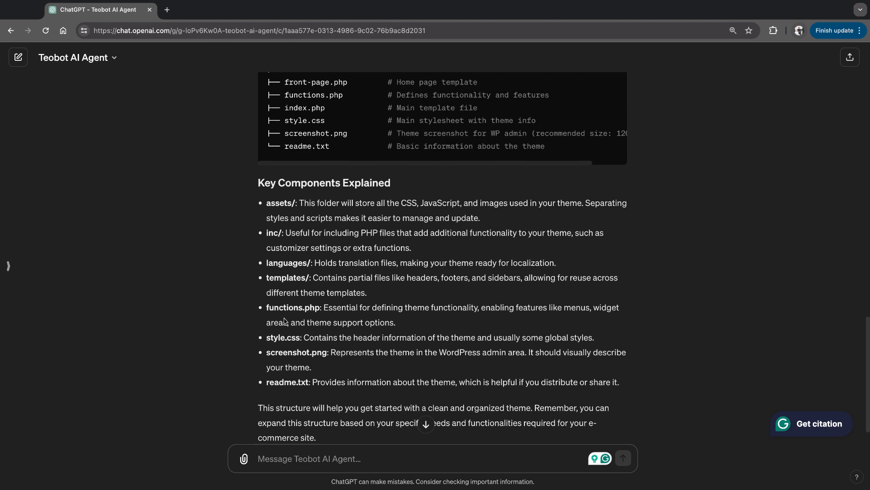
scroll(284, 321, up, 8)
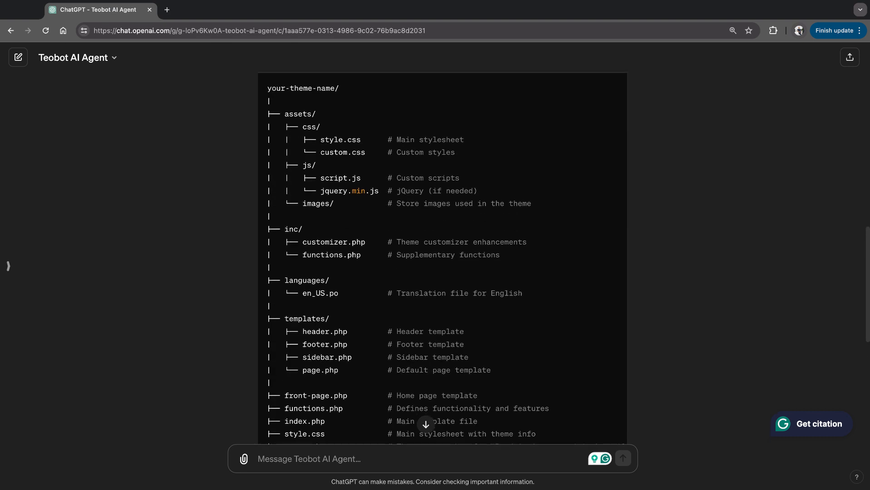
scroll(442, 258, up, 1)
scroll(442, 258, down, 1)
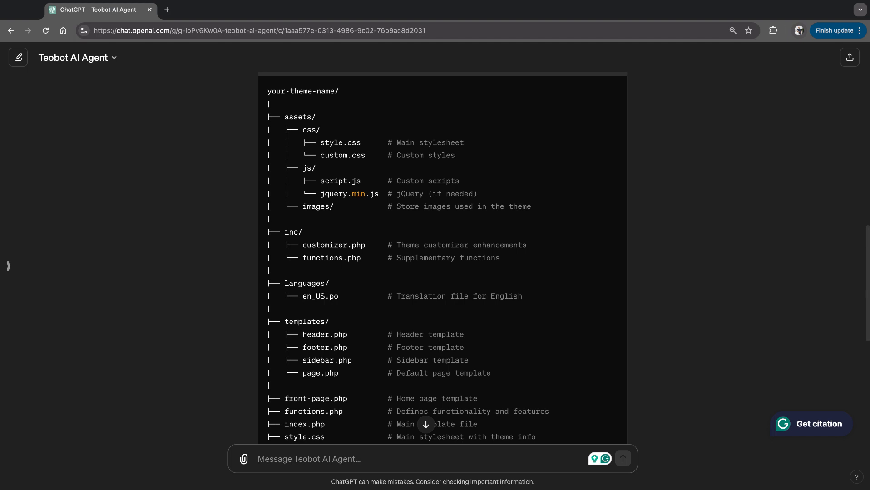
- Send the follow-up prompt 'perfect. give code example of minimum code for offering an MVC theme'
scroll(442, 259, down, 9)
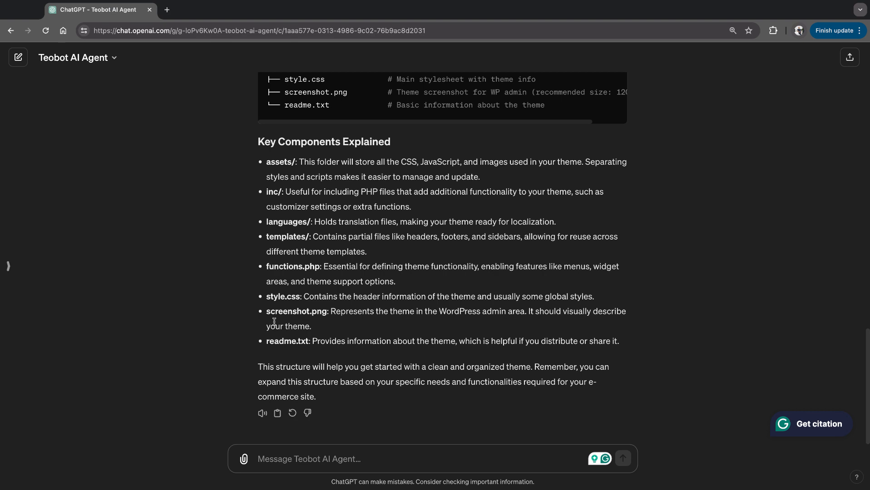
text(perf)
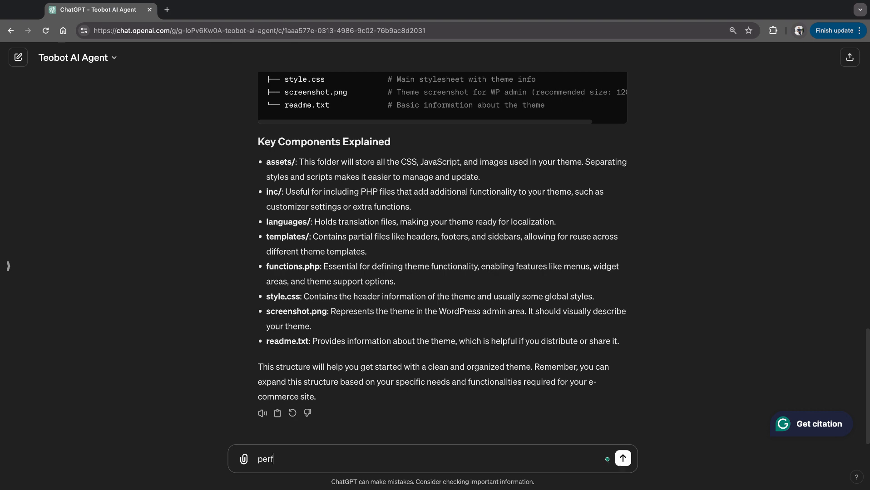
text(ect. give code example of)
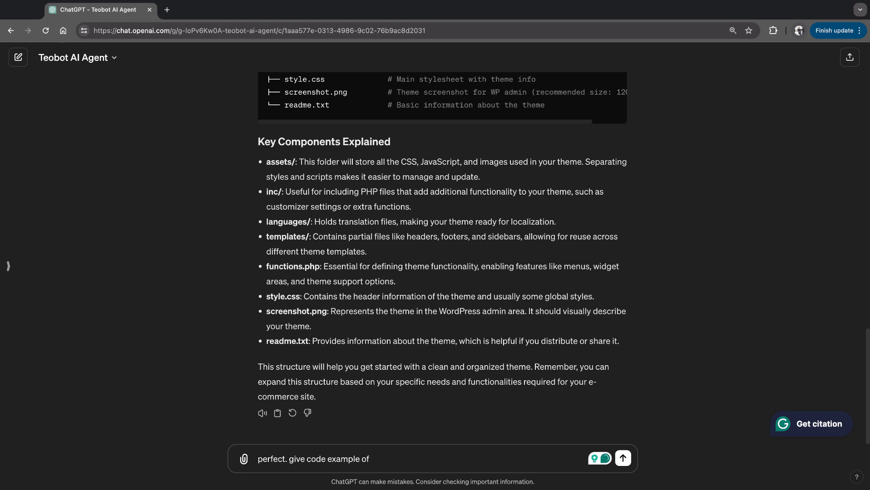
text( a minimum)
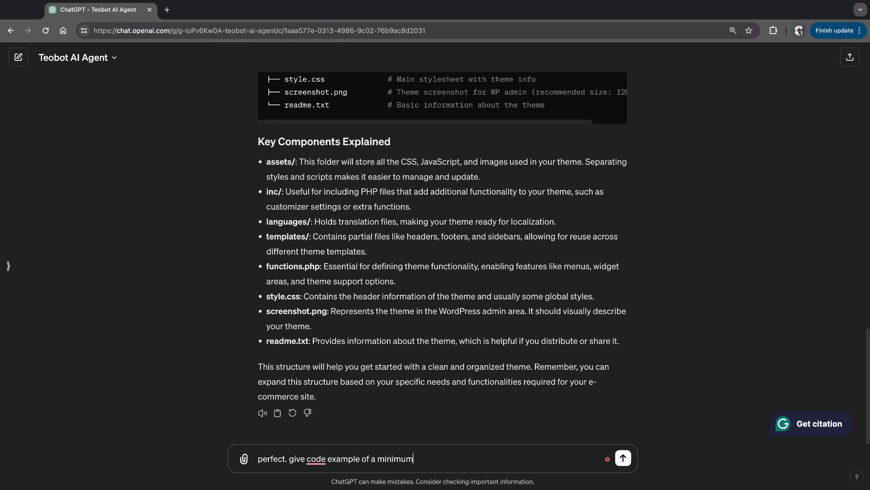
text( code)
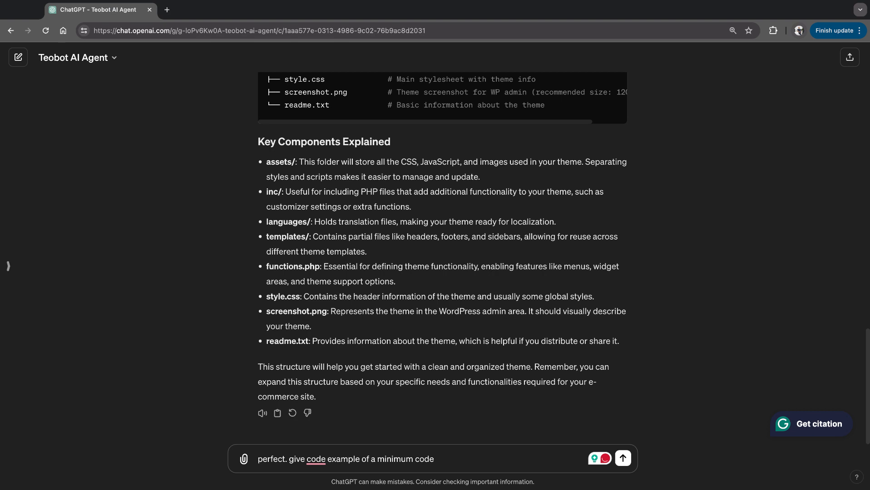
key(BackSpace)
key(BackSpace)
text(for offering m)
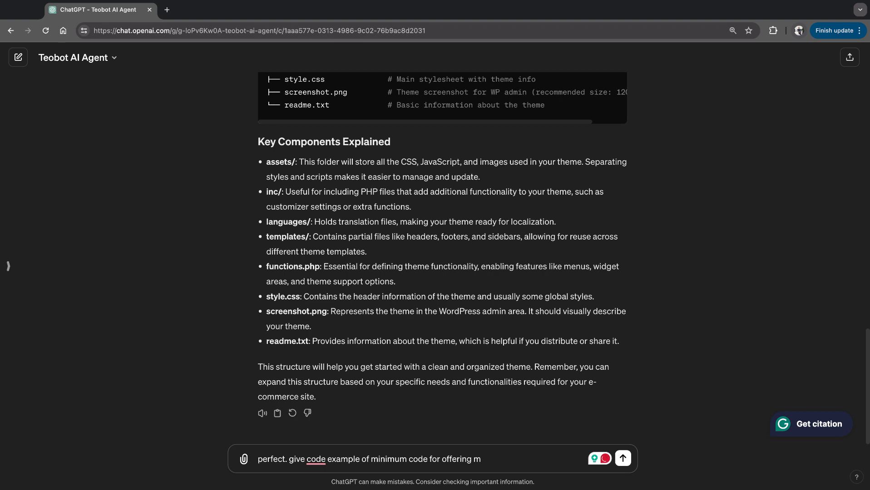
key(BackSpace)
text(an MV)
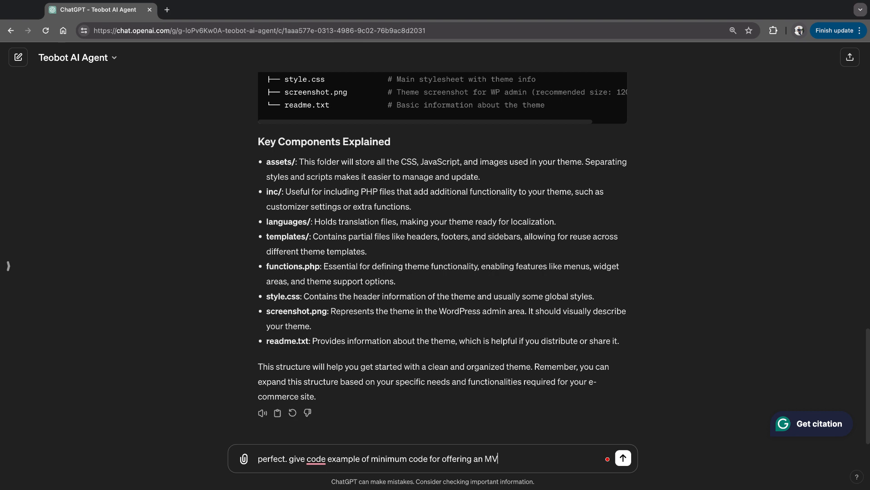
text(C theme)
key(Return)
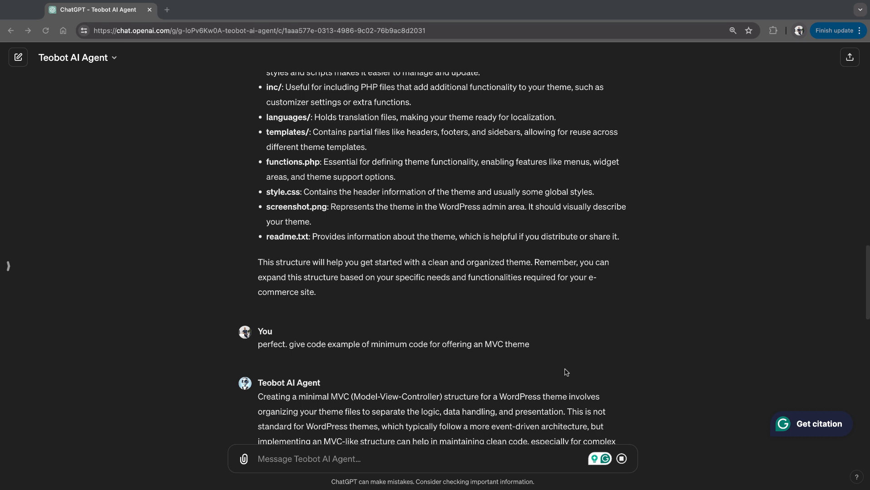
- Review the HomeController.php and ProductModel.php code blocks in the agent's MVC theme answer
scroll(456, 358, down, 10)
scroll(455, 358, down, 5)
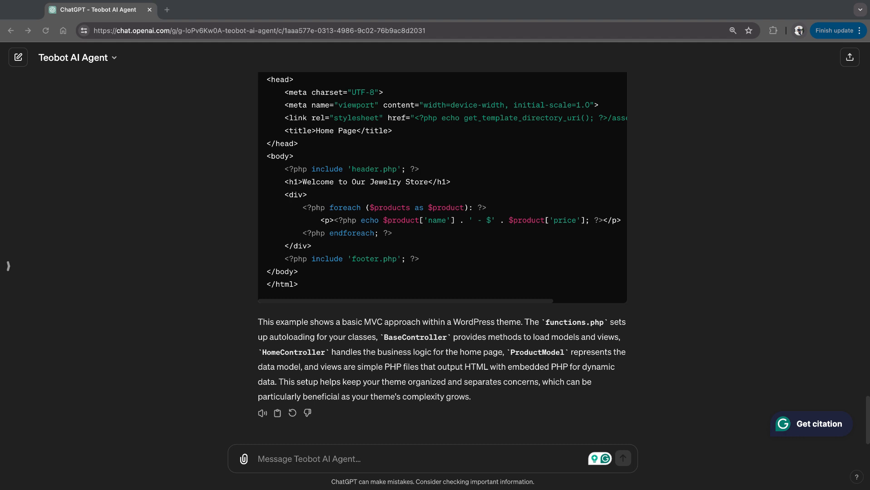
scroll(646, 160, up, 5)
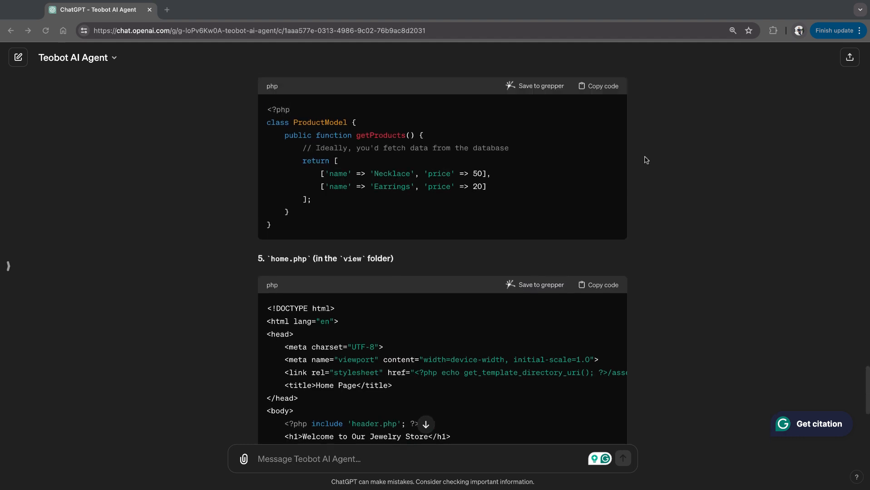
scroll(647, 160, up, 2)
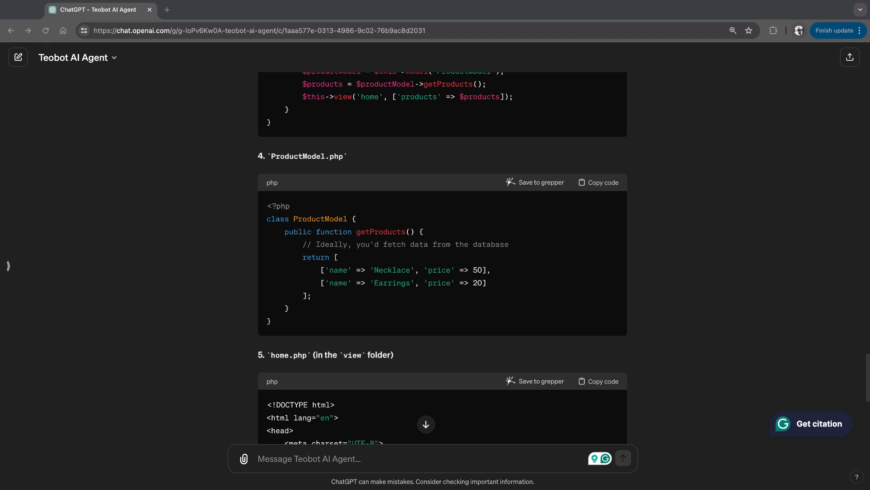
scroll(442, 259, up, 1)
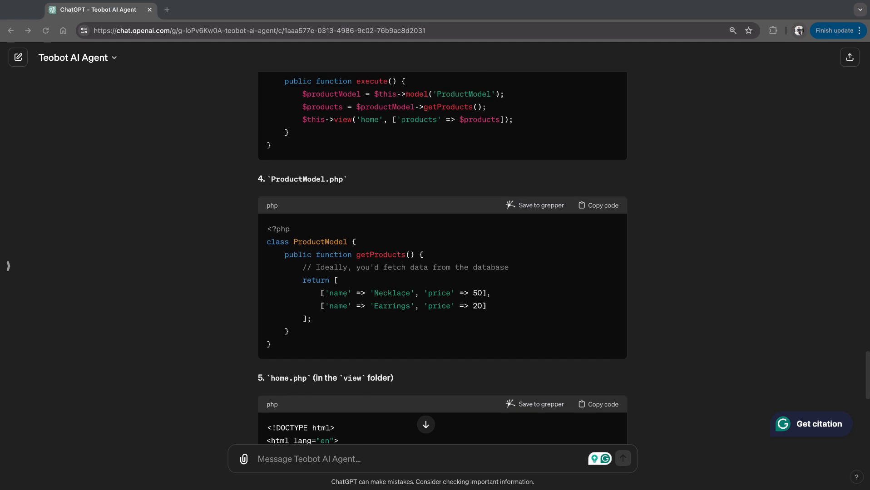
scroll(299, 393, up, 2)
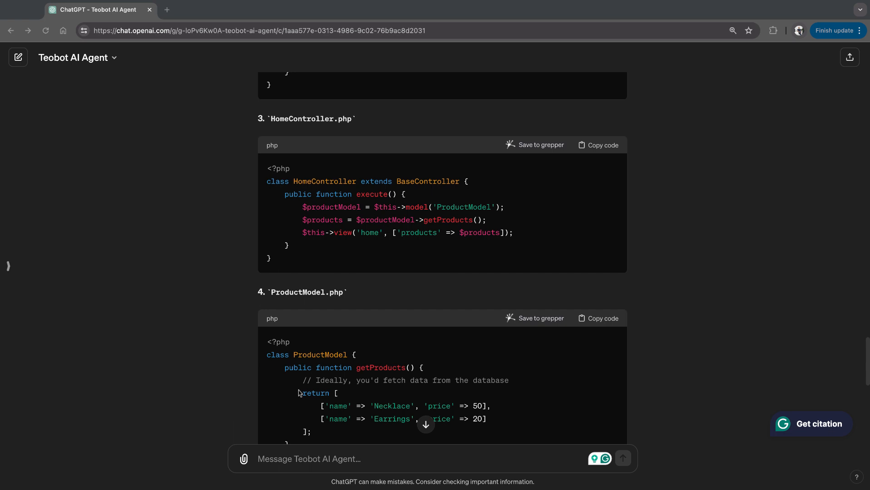
click(296, 363)
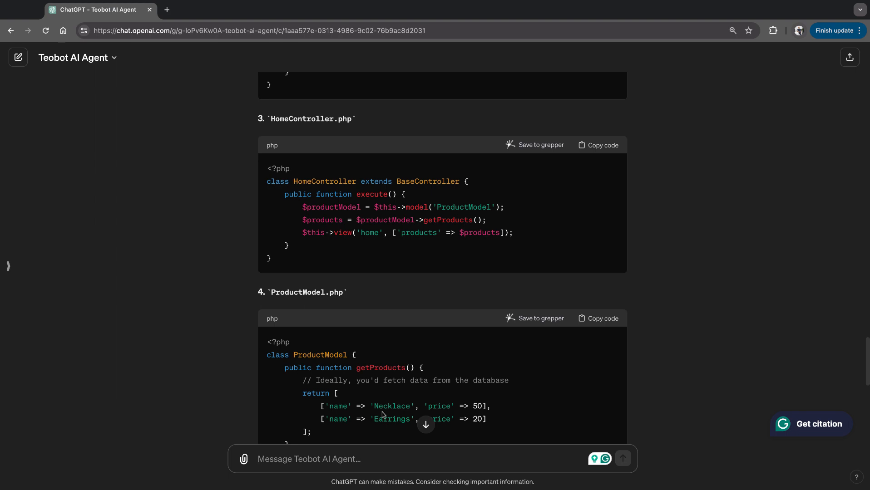
scroll(381, 419, down, 1)
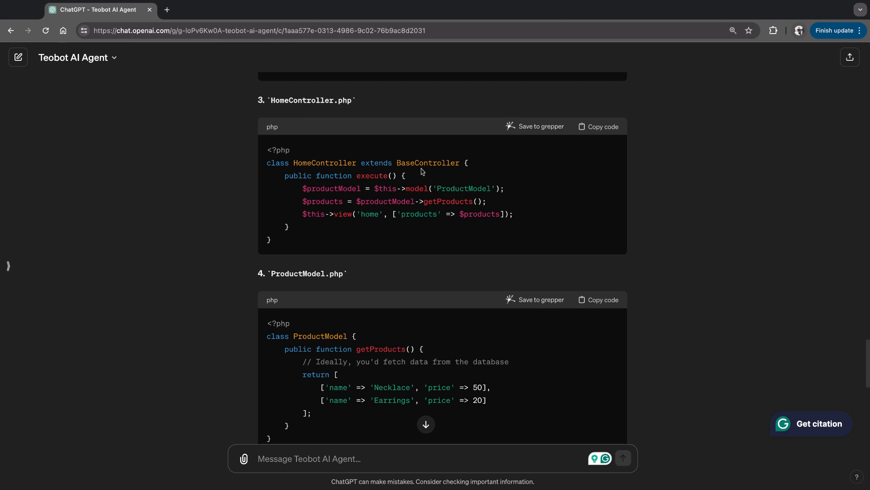
key(super+Tab)
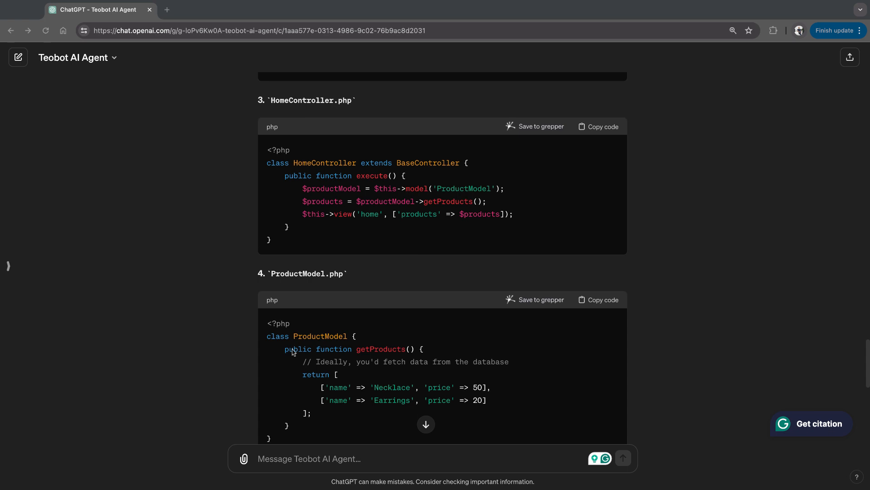
- Examine the home.php view code and the closing explanation of the MVC approach
scroll(294, 353, down, 10)
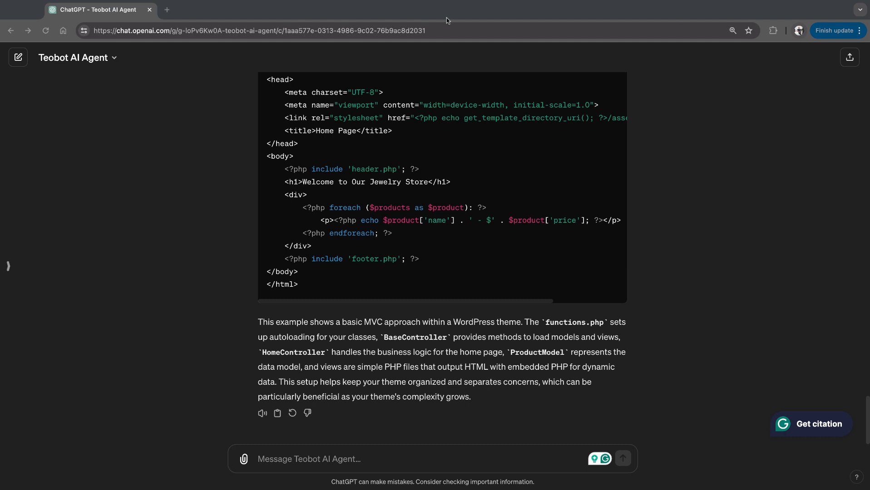
scroll(408, 164, up, 3)
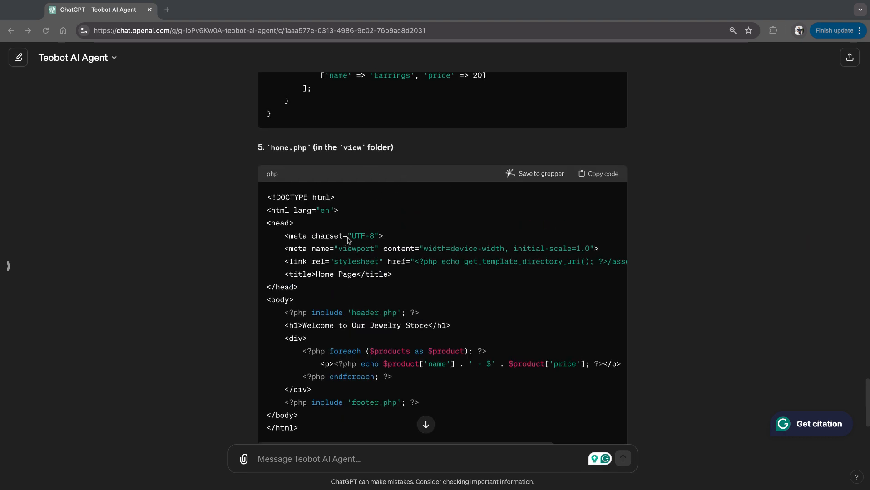
scroll(343, 282, down, 1)
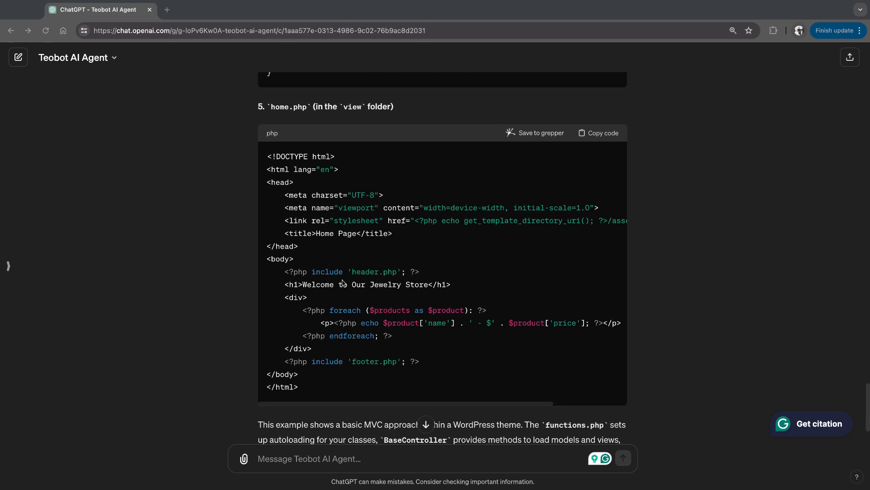
scroll(343, 282, down, 1)
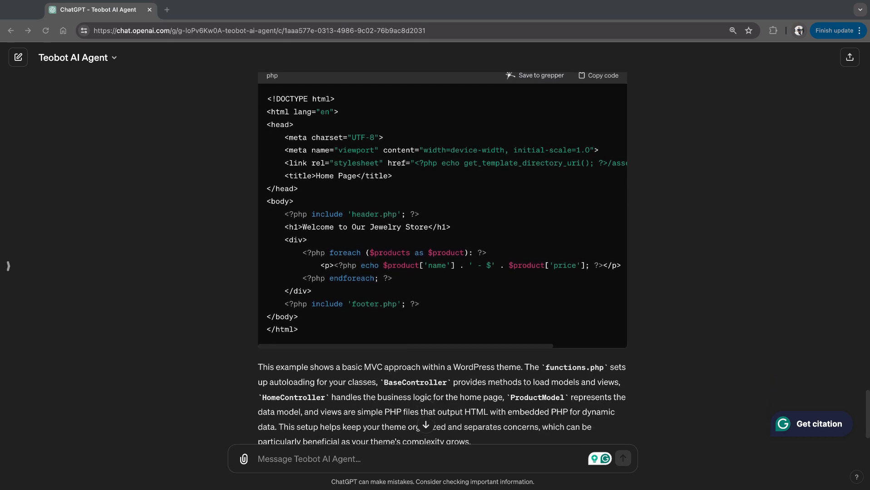
scroll(422, 376, down, 1)
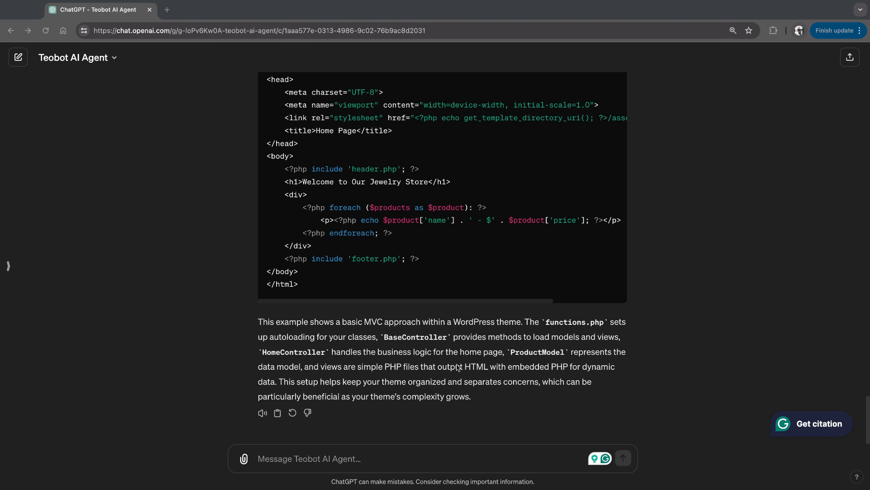
click(379, 458)
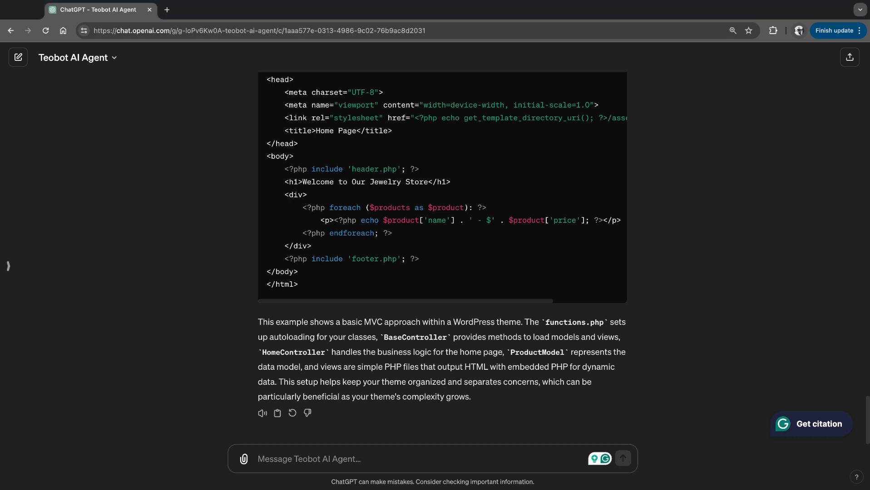
key(super+Tab)
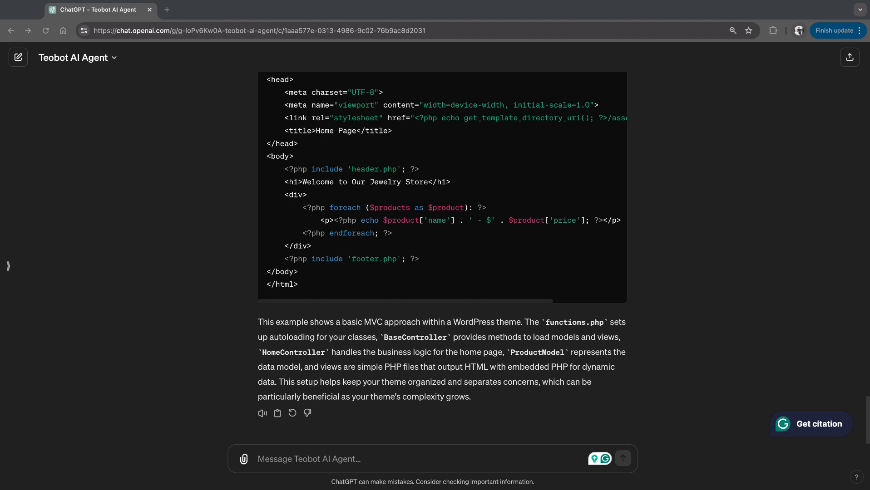
- Start a new chat and send 'φτιαξε μου ενα wordpress plugin για να συνδεσω το κατάστημα μου με το payment gateway της ΧΨΩ τράπεζας'
click(19, 59)
click(19, 58)
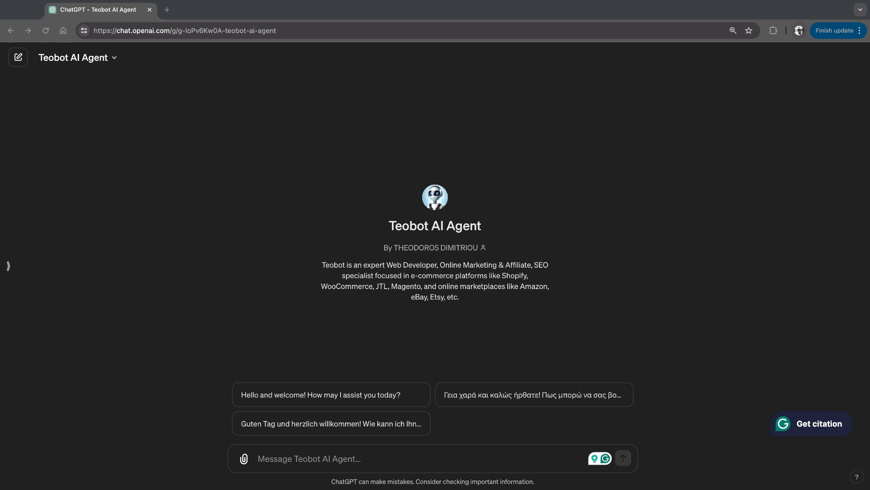
click(336, 455)
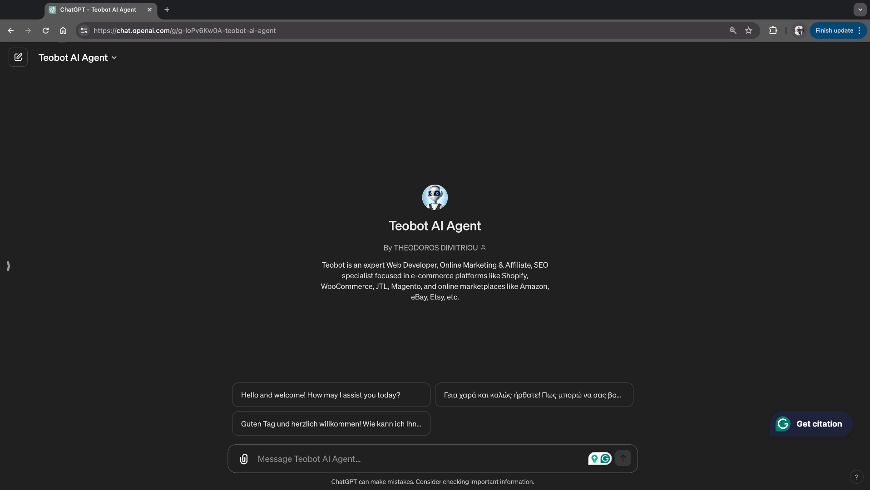
text(φ)
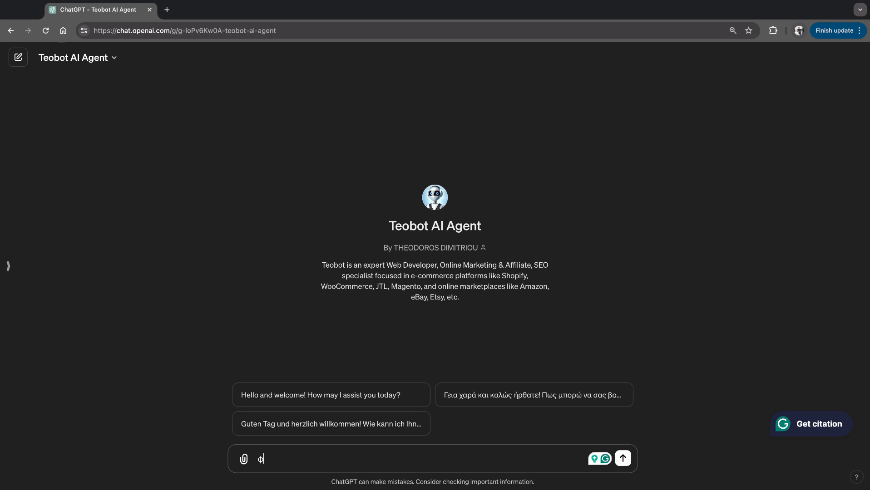
text(τιαξε μου ενα pl)
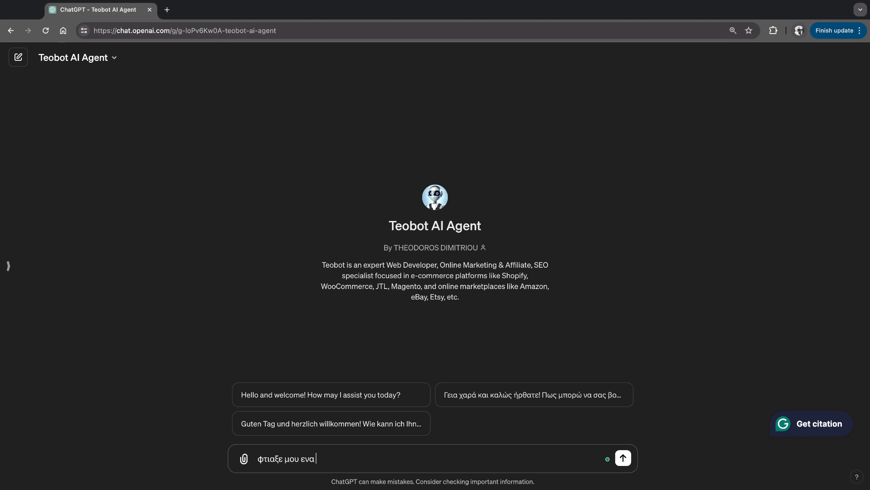
key(BackSpace)
key(BackSpace)
text(wordpress plugin για να συνδεσω)
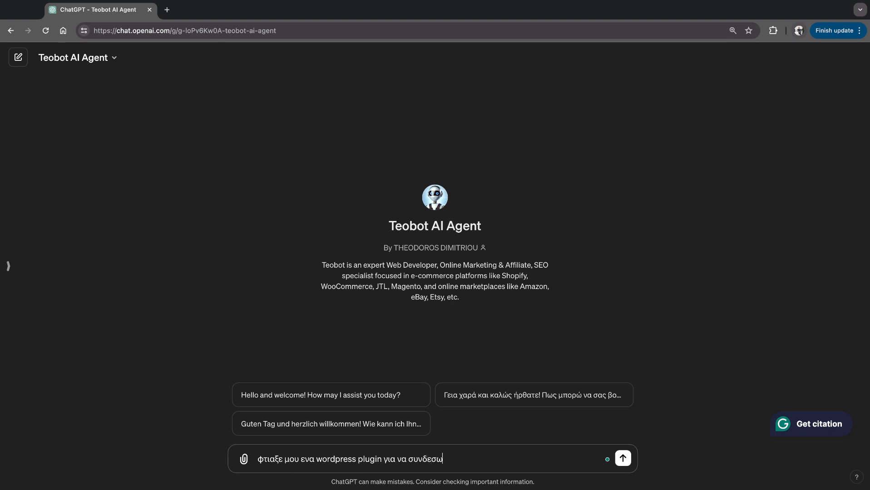
text( το κατάστημα μου με το pa)
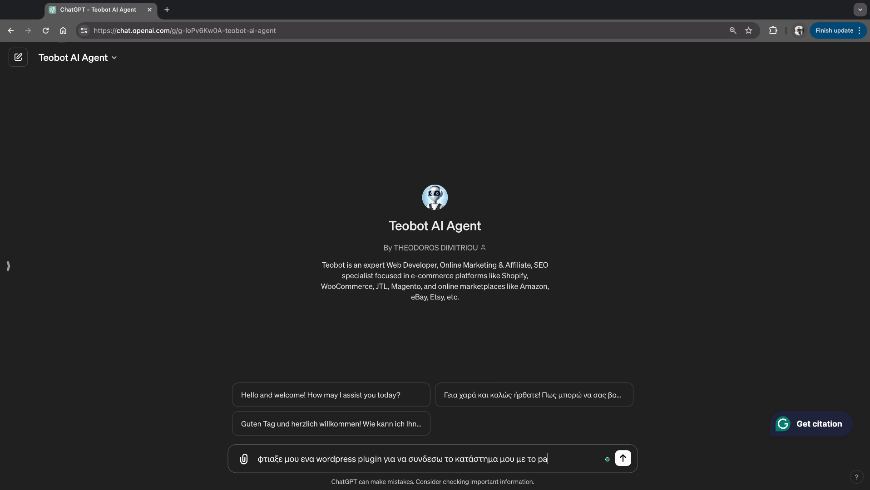
text(yment gateway της)
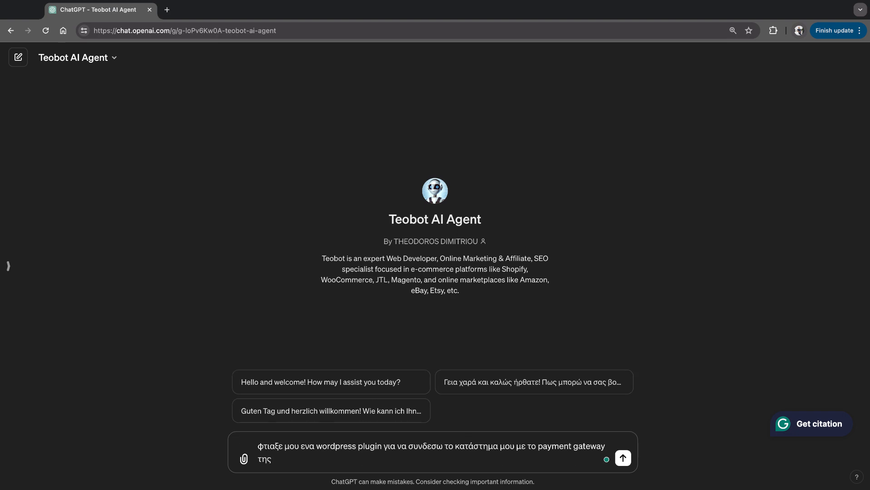
text( ΧΨΩ τράπεζας)
key(Return)
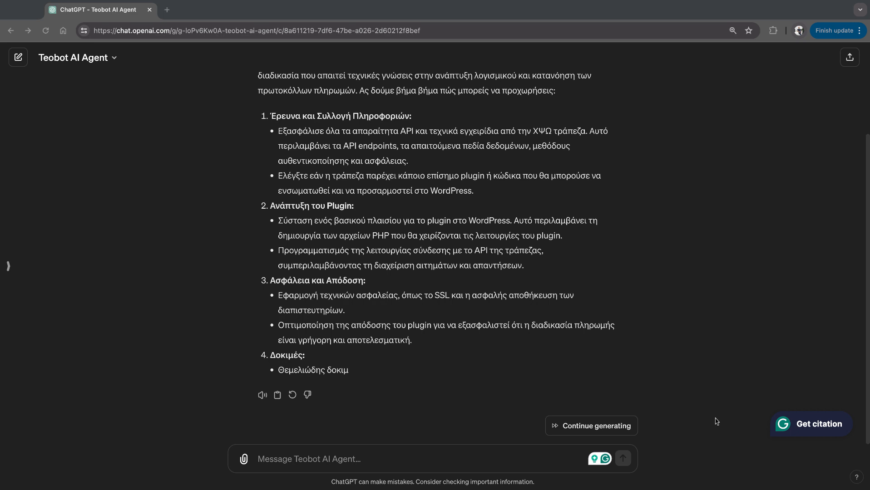
- Try to continue generating the cut-off answer about the payment gateway plugin
click(612, 426)
click(611, 427)
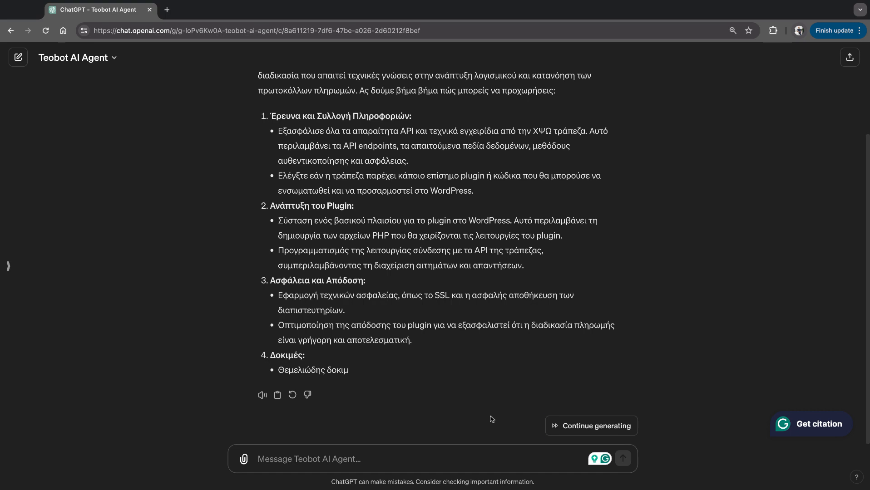
click(565, 420)
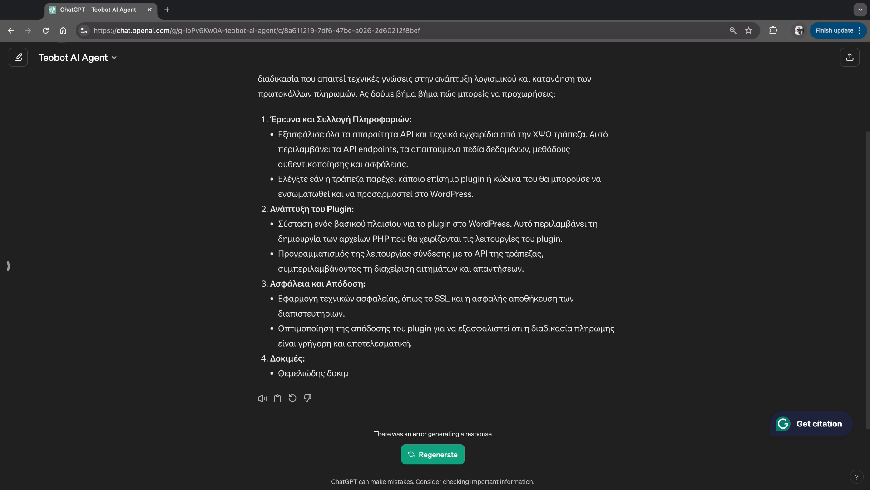
- Regenerate the payment gateway plugin answer and rate the new response as better
click(427, 454)
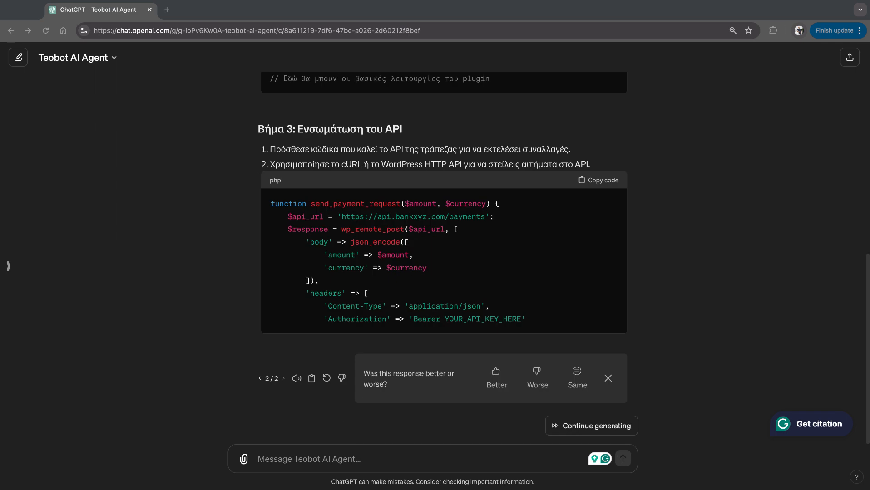
click(496, 373)
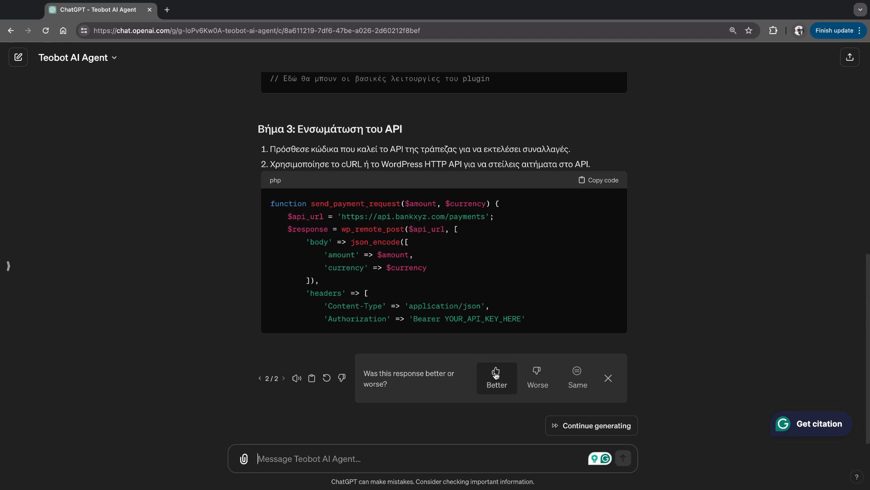
- Rate the regenerated payment gateway plugin answer as better and continue generating its cut-off API code
click(496, 374)
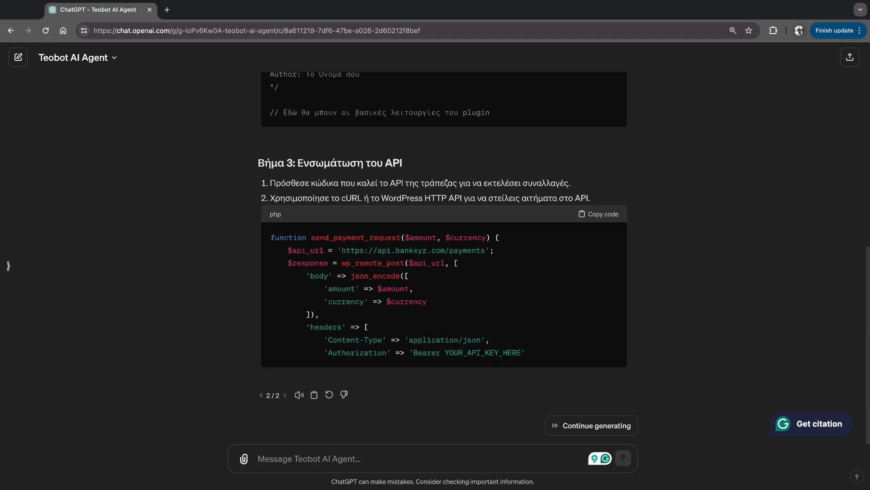
scroll(444, 240, up, 1)
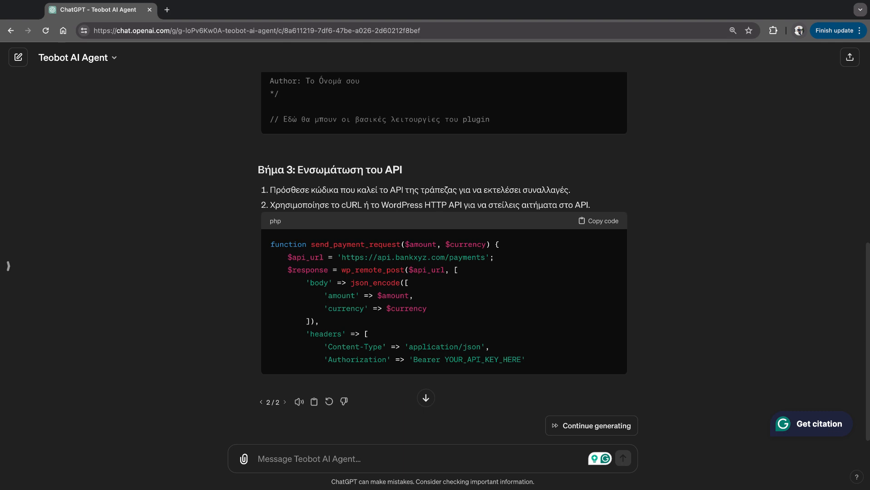
scroll(443, 272, down, 1)
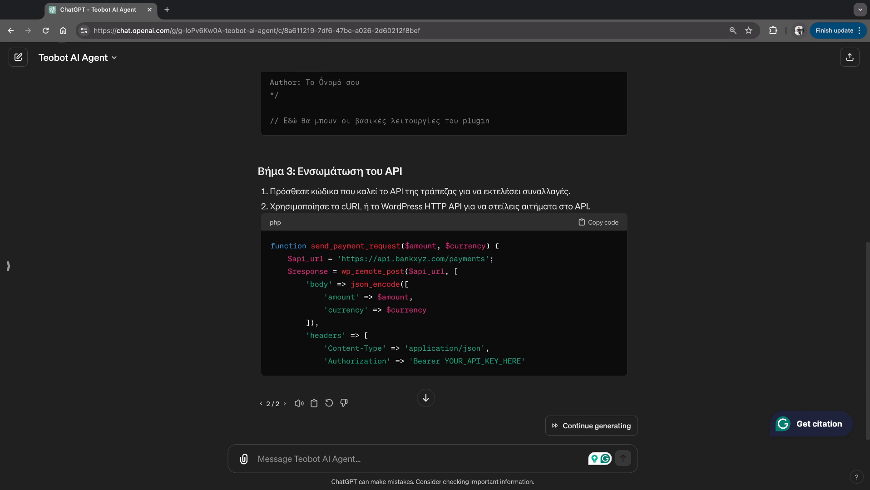
click(592, 425)
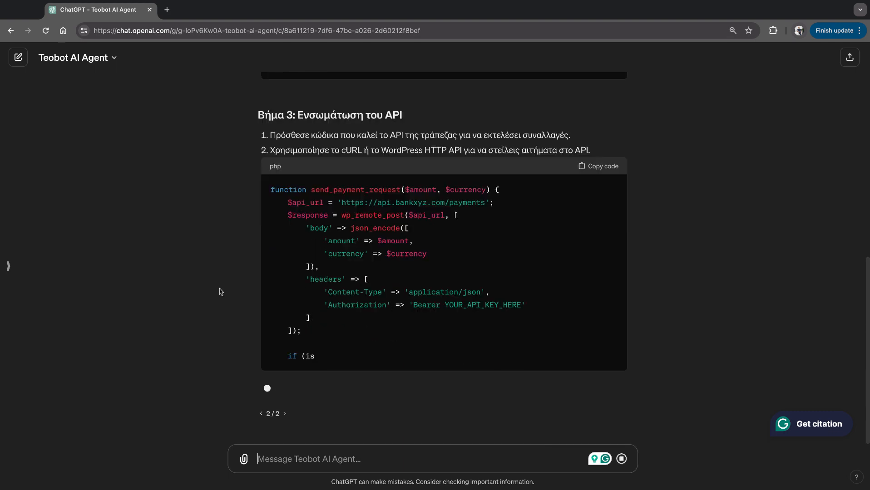
- Examine the plugin answer's introduction, the API requirements in step 1 and the basic plugin code in step 2
scroll(221, 291, up, 6)
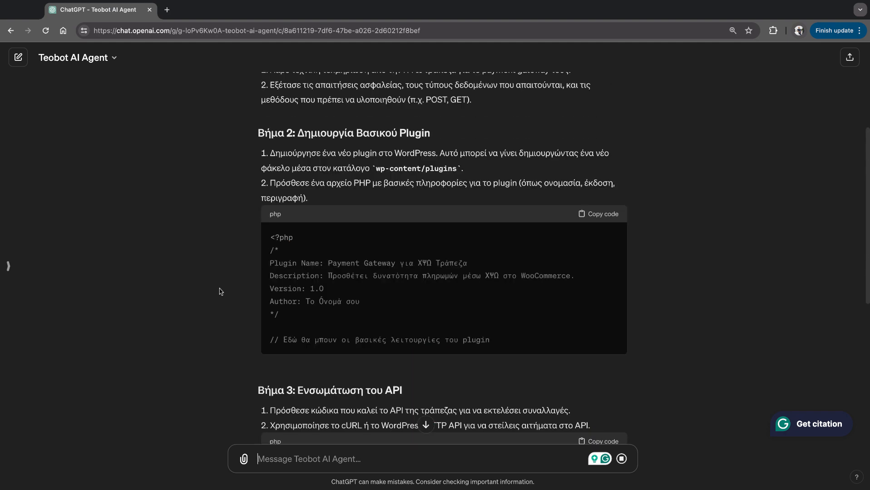
scroll(221, 291, up, 2)
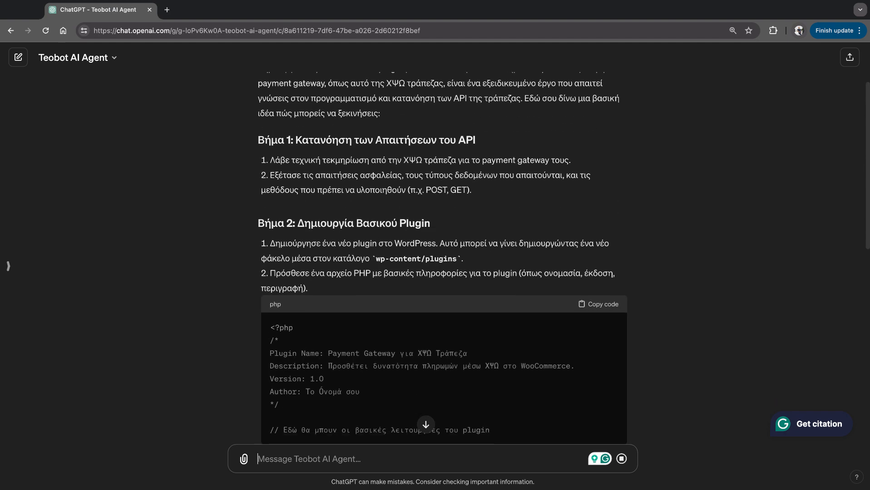
scroll(221, 291, up, 1)
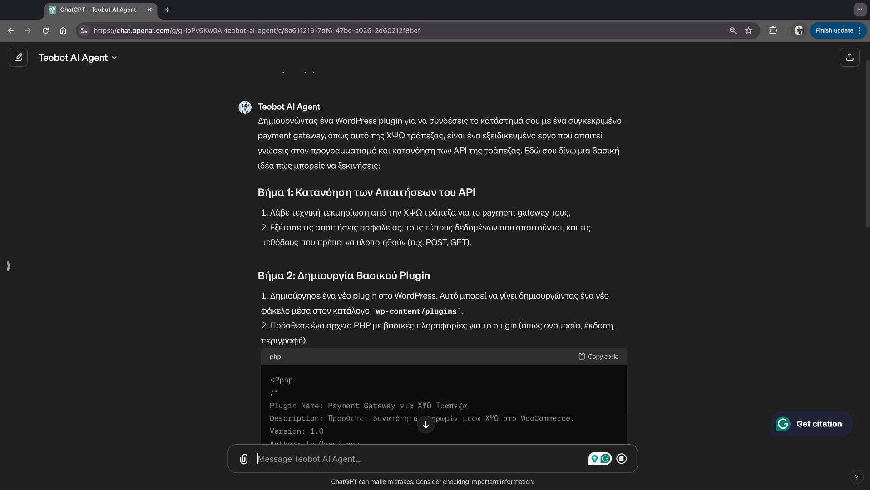
scroll(220, 291, down, 12)
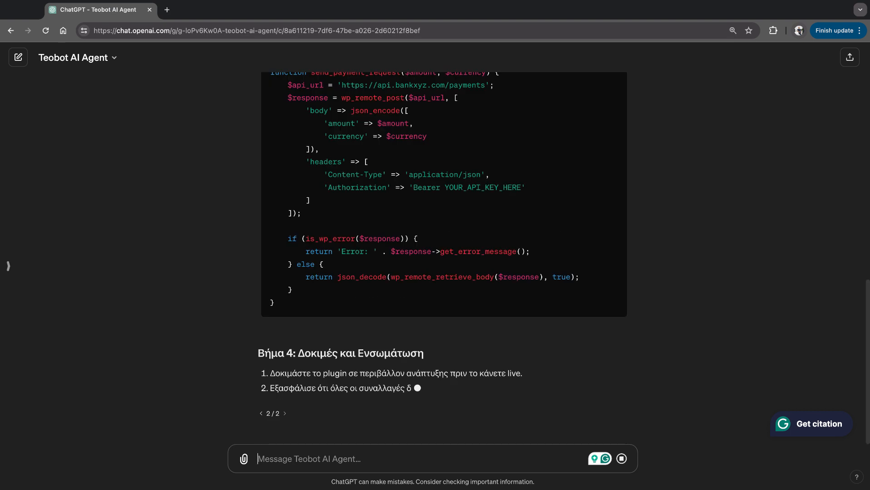
scroll(221, 292, up, 15)
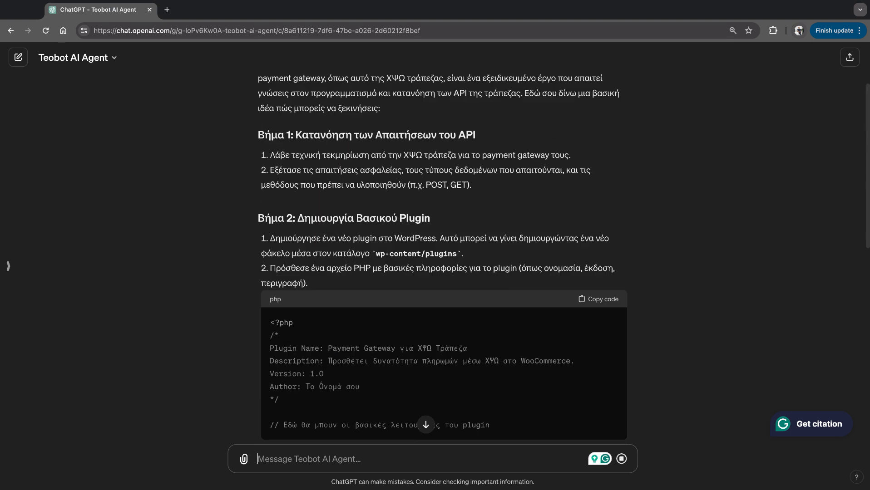
scroll(434, 254, down, 3)
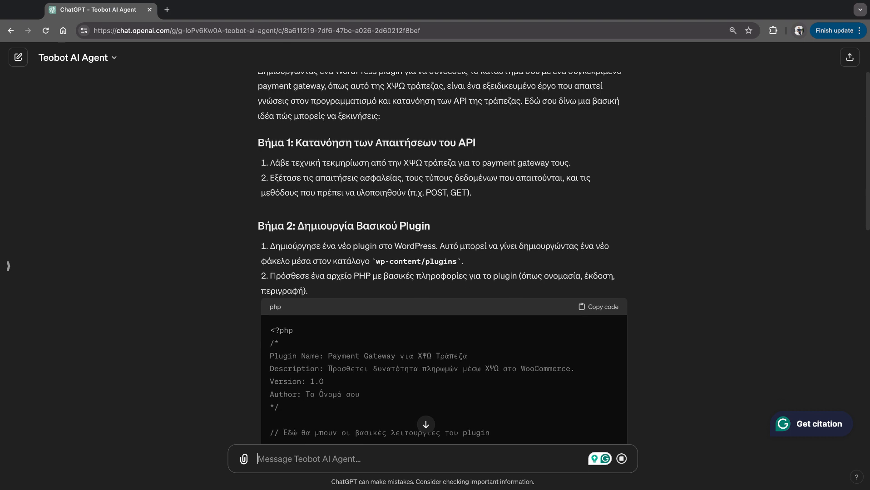
scroll(434, 254, down, 1)
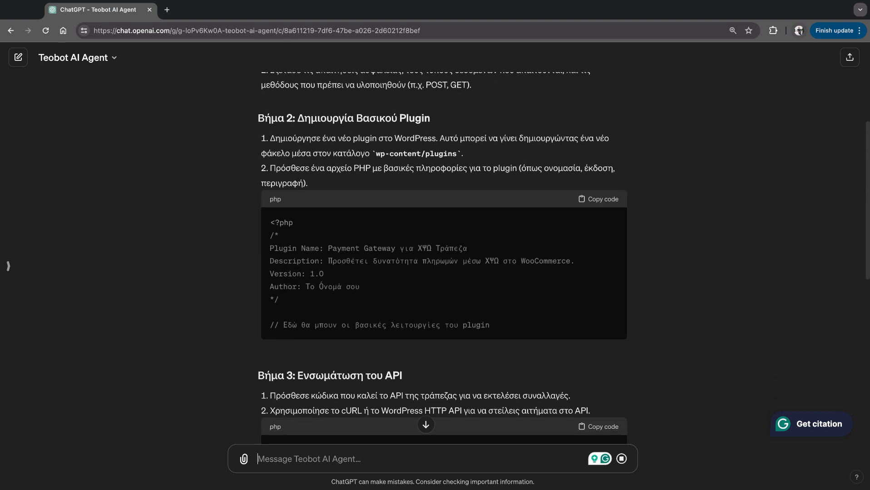
scroll(433, 255, down, 1)
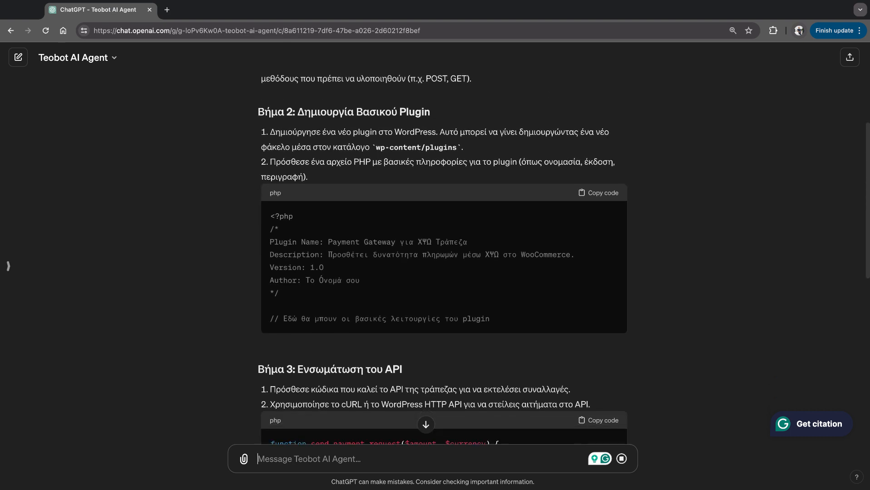
scroll(442, 259, down, 2)
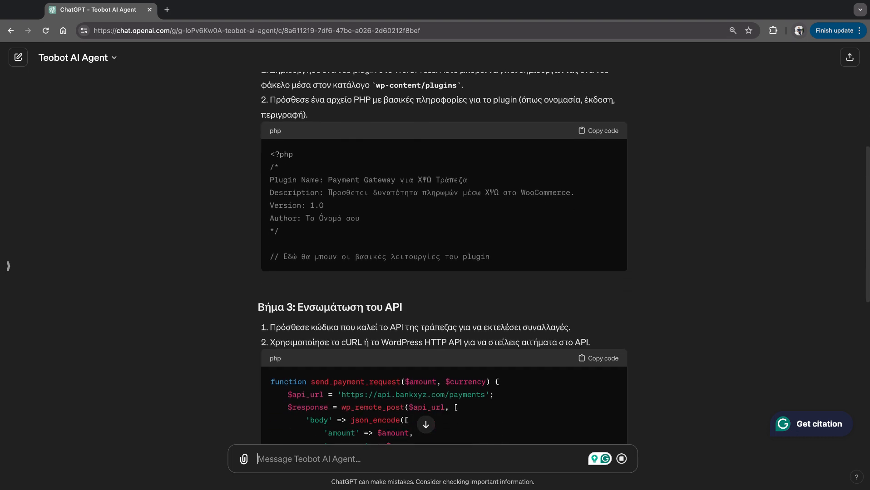
scroll(443, 259, down, 1)
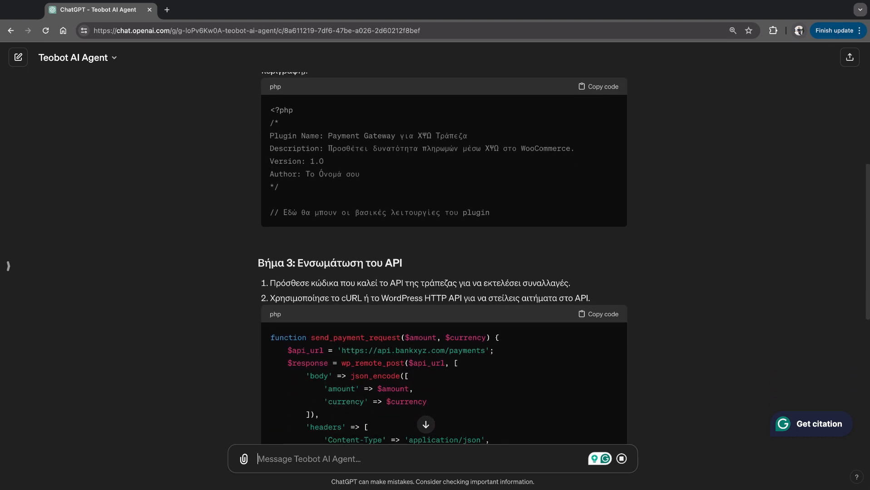
- Examine the send_payment_request code in step 3 and the testing advice and closing paragraph that follow it
scroll(443, 259, down, 3)
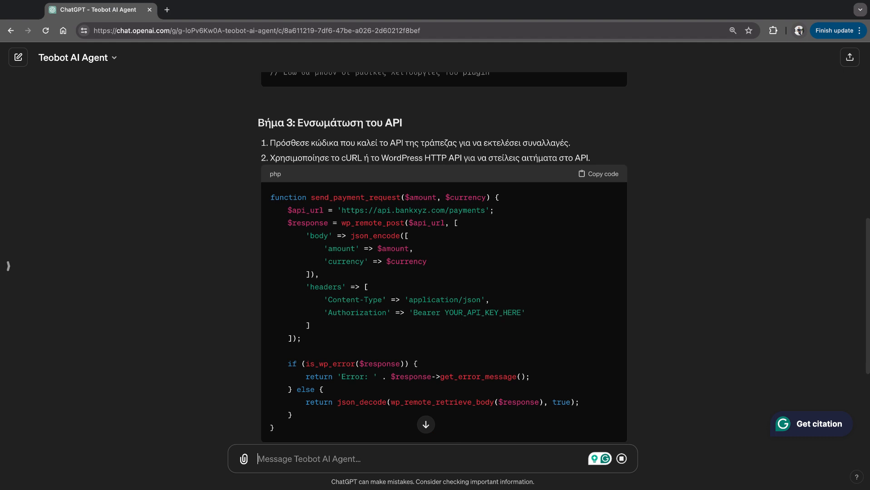
scroll(443, 259, down, 1)
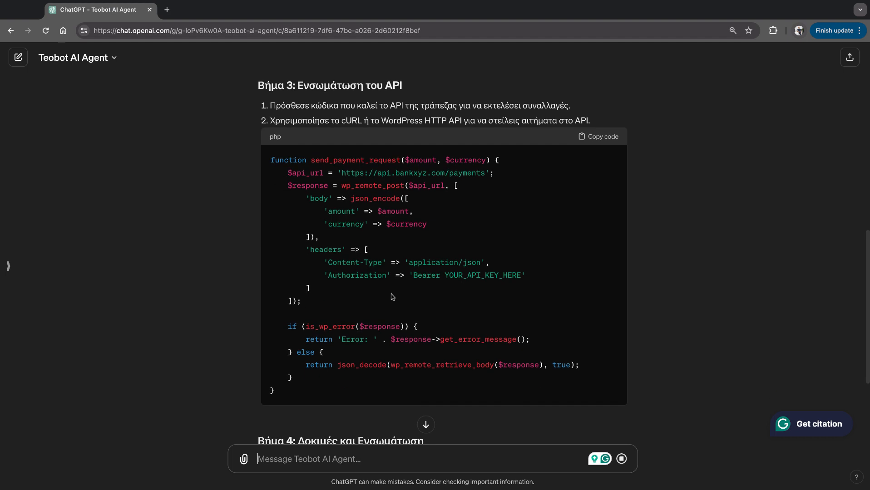
scroll(392, 297, down, 1)
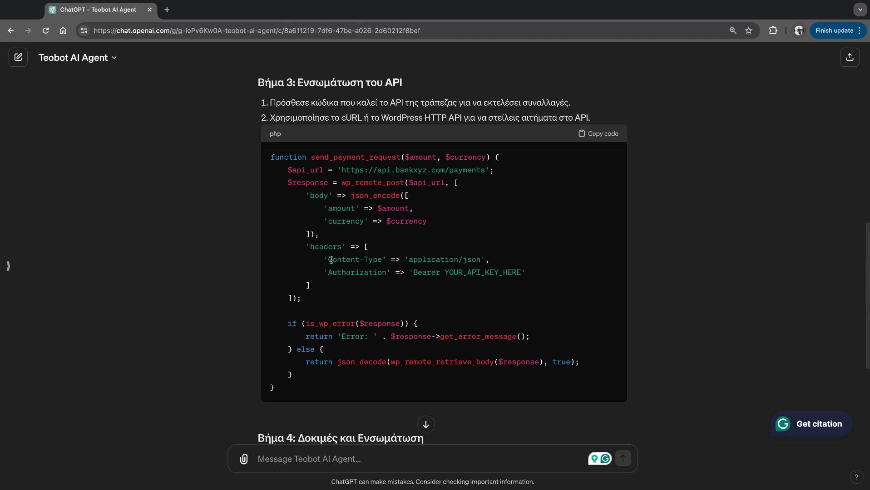
scroll(331, 259, down, 1)
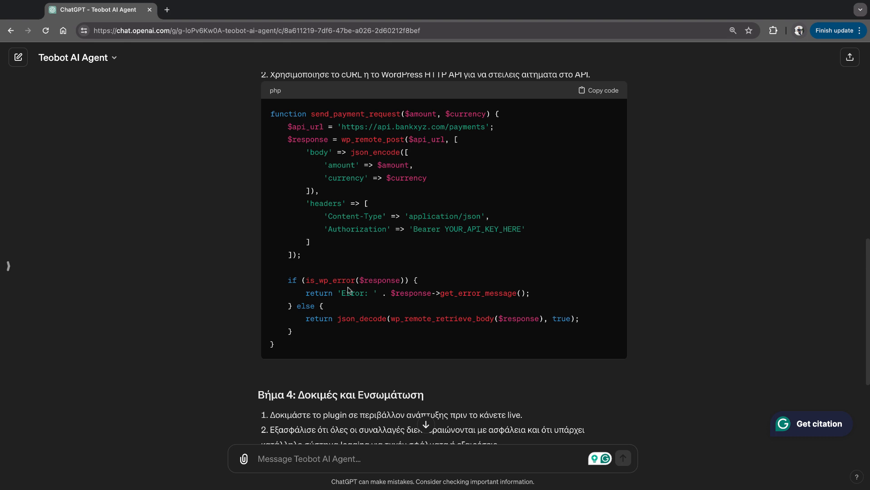
scroll(349, 290, down, 1)
scroll(349, 290, down, 3)
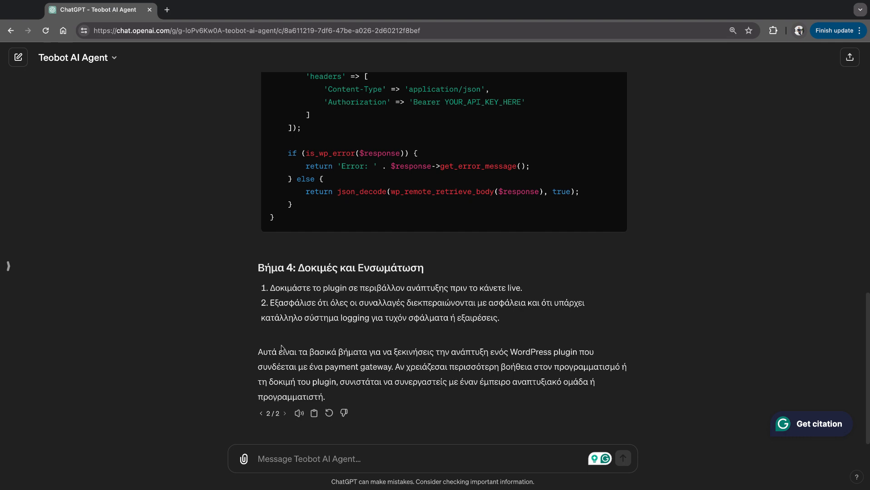
drag(260, 350, 337, 393)
click(423, 398)
double_click(532, 381)
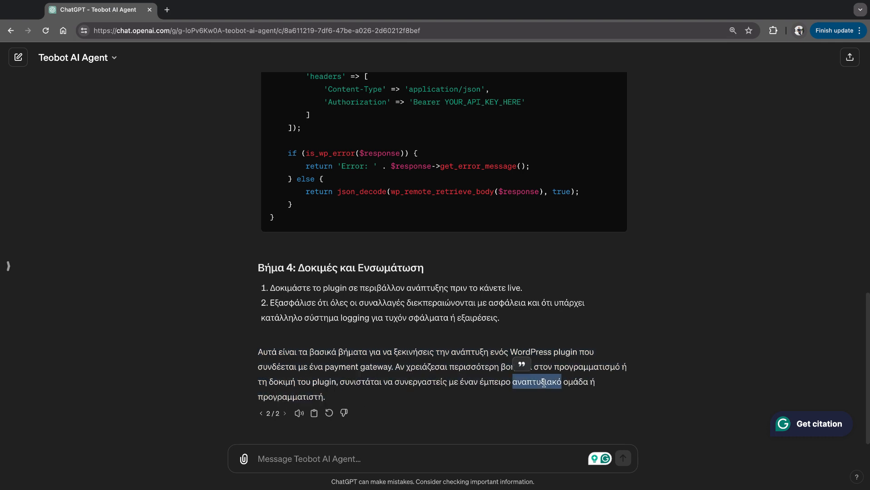
click(532, 382)
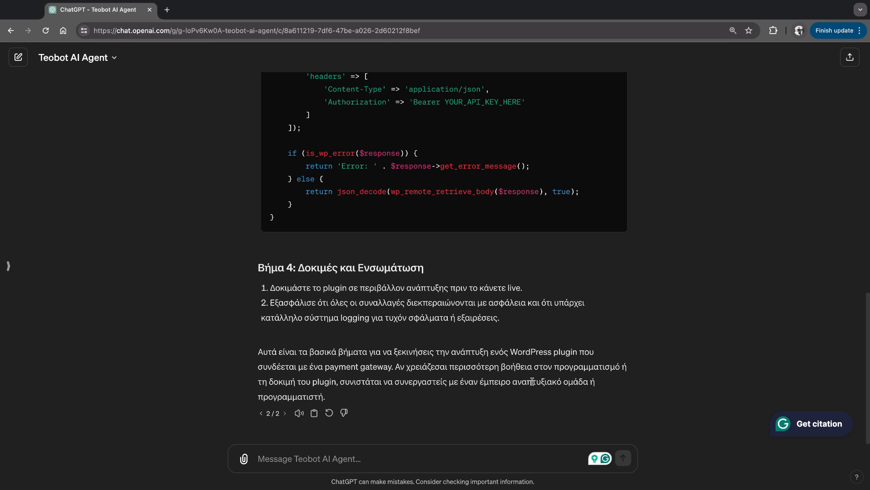